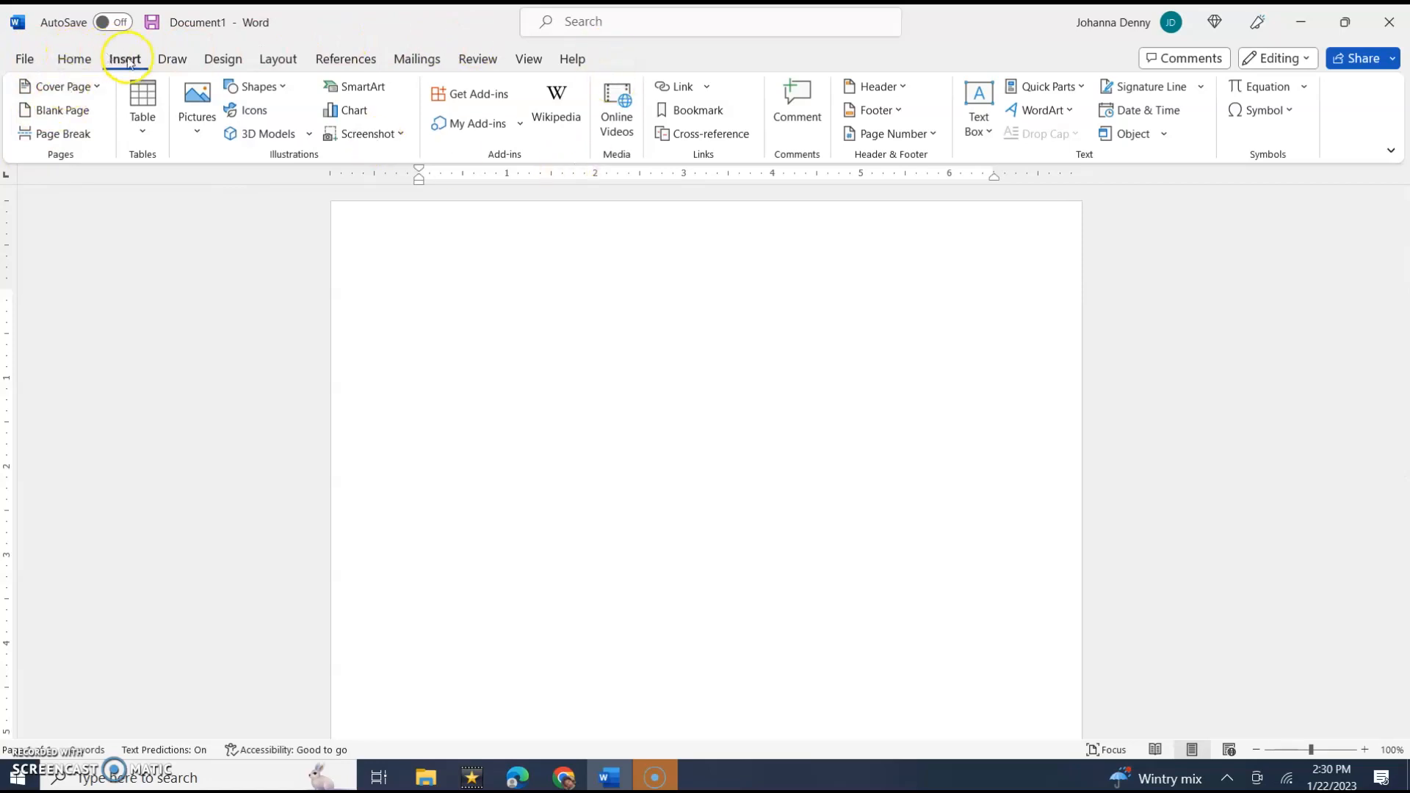
- Insert a table of three columns and five rows from the table size grid, and undo the insertion
{"action": "left_click", "coordinate": [72, 59]}
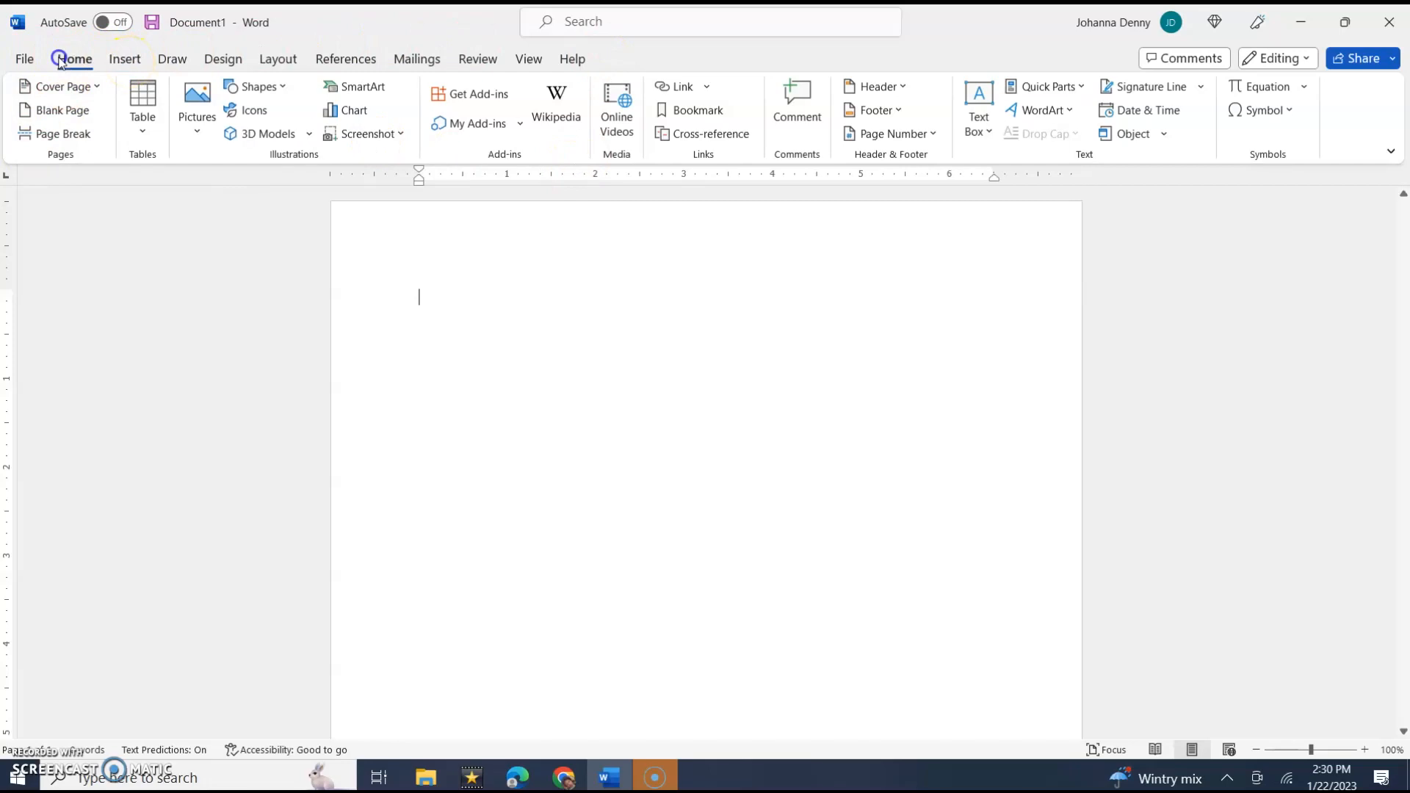
{"action": "left_click", "coordinate": [119, 58]}
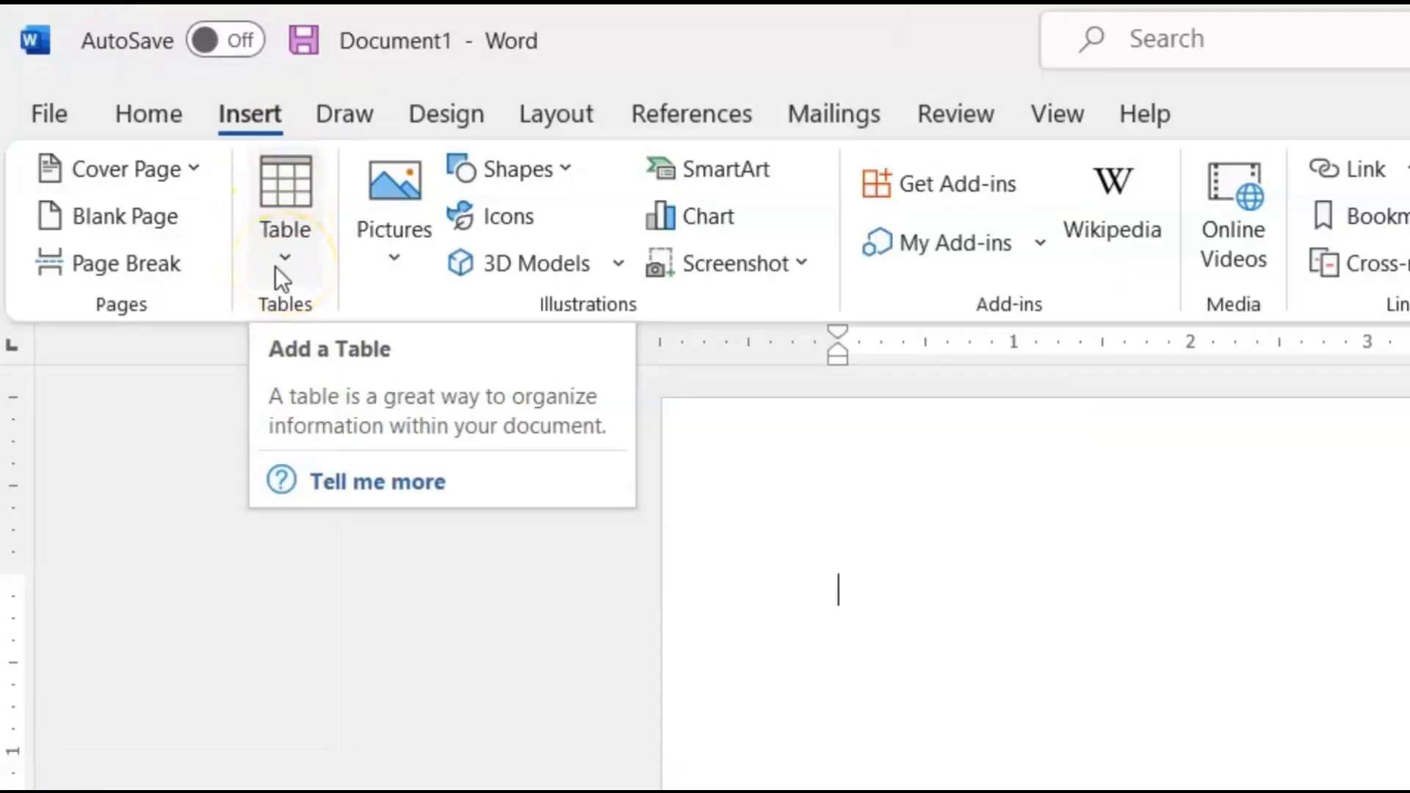
{"action": "left_click", "coordinate": [286, 263]}
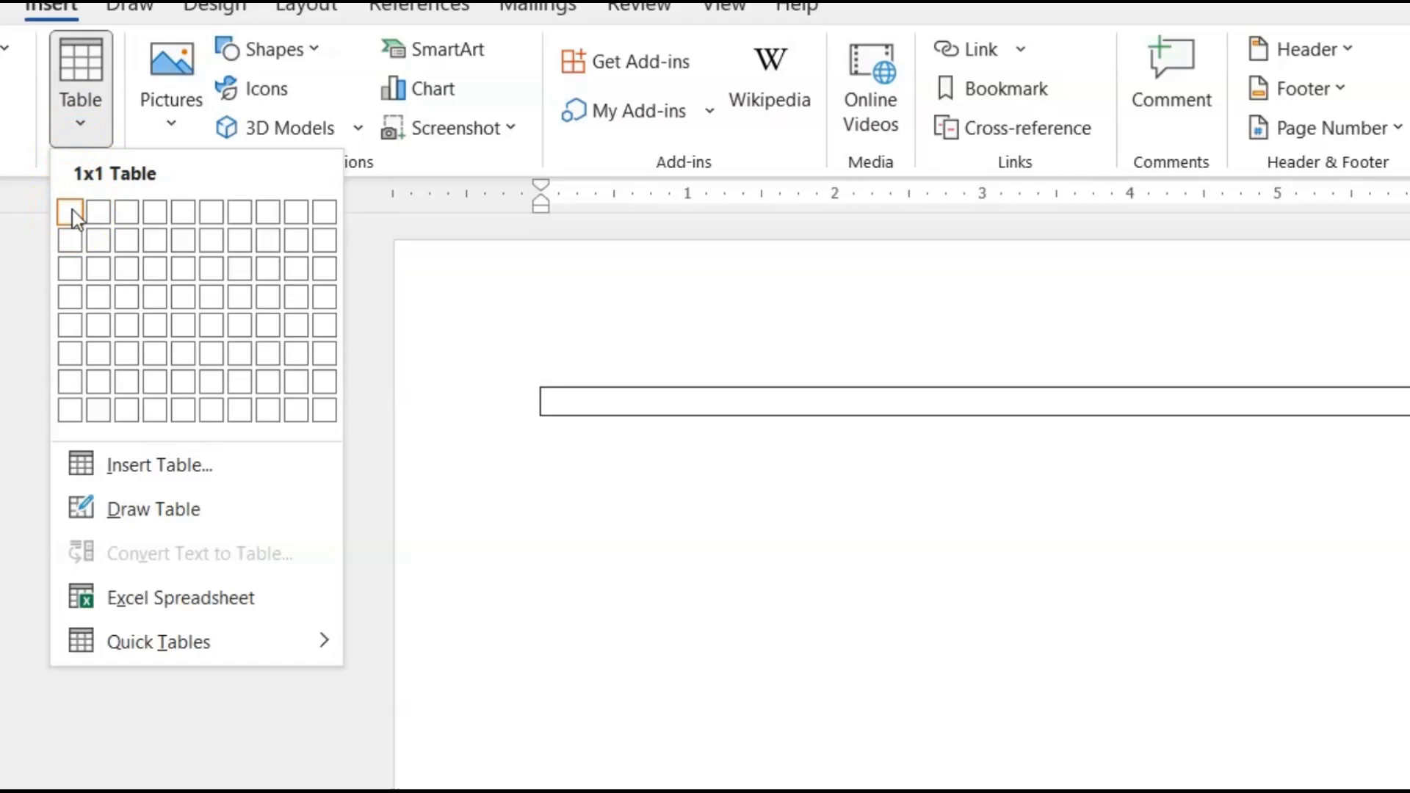
{"action": "left_click_drag", "start_coordinate": [76, 217], "coordinate": [323, 413]}
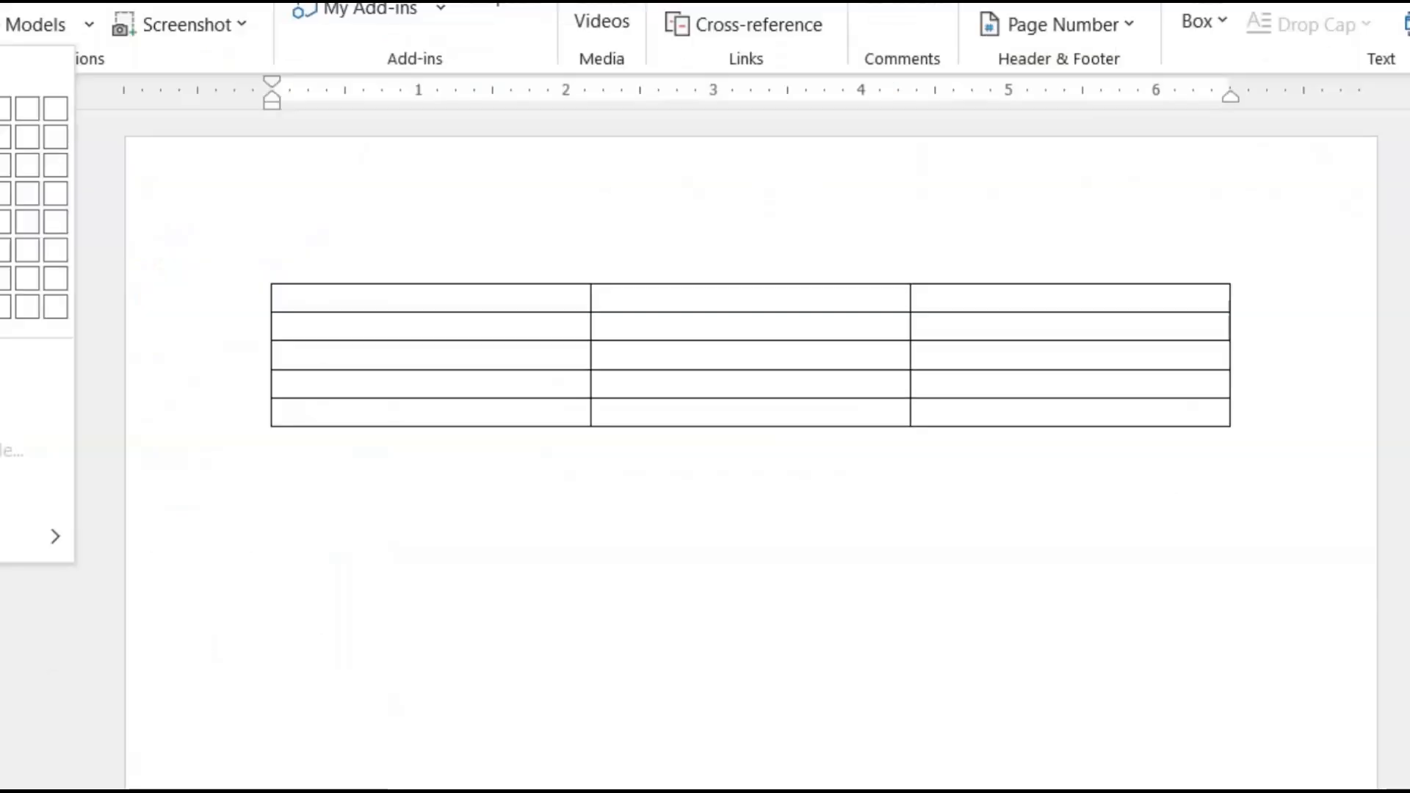
{"action": "left_click", "coordinate": [0, 222]}
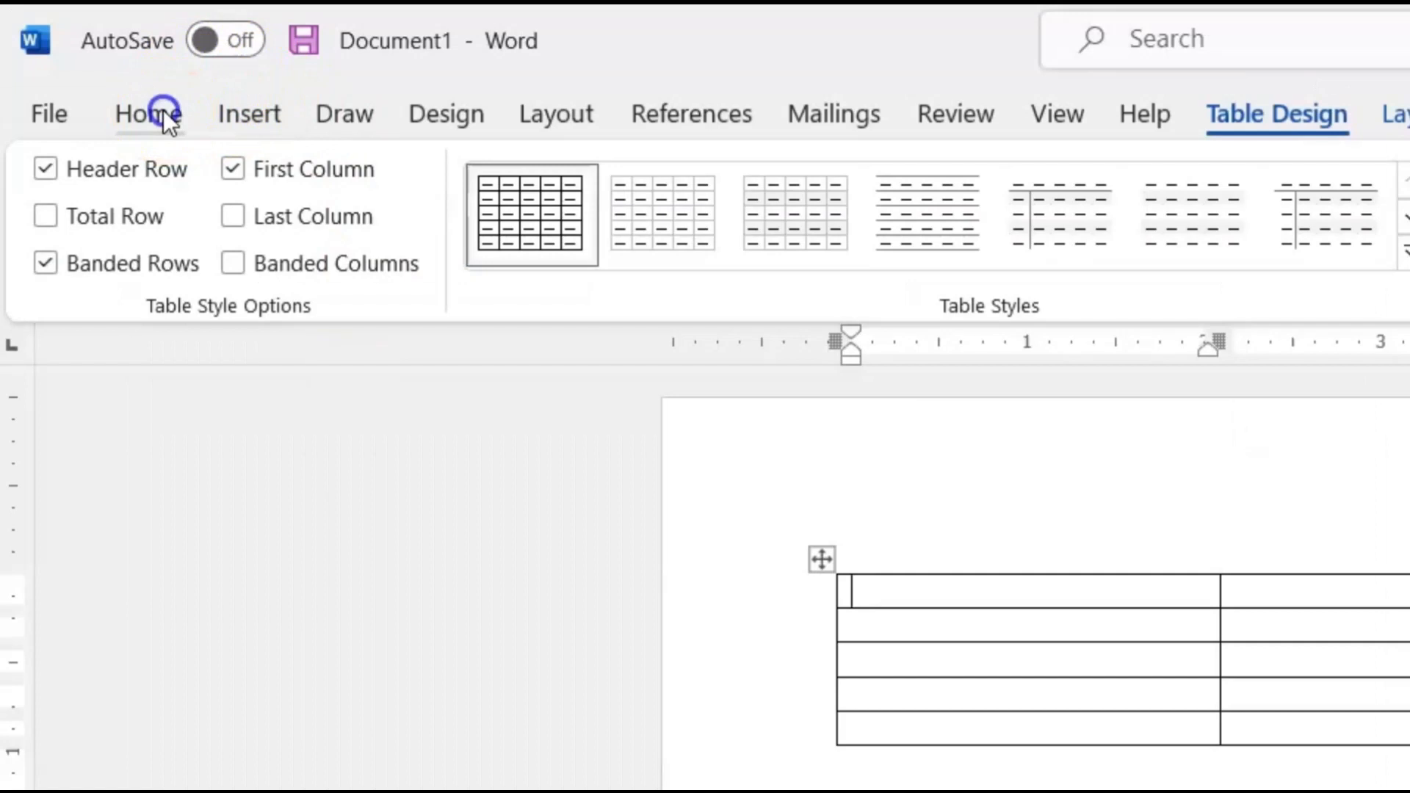
{"action": "left_click", "coordinate": [150, 113]}
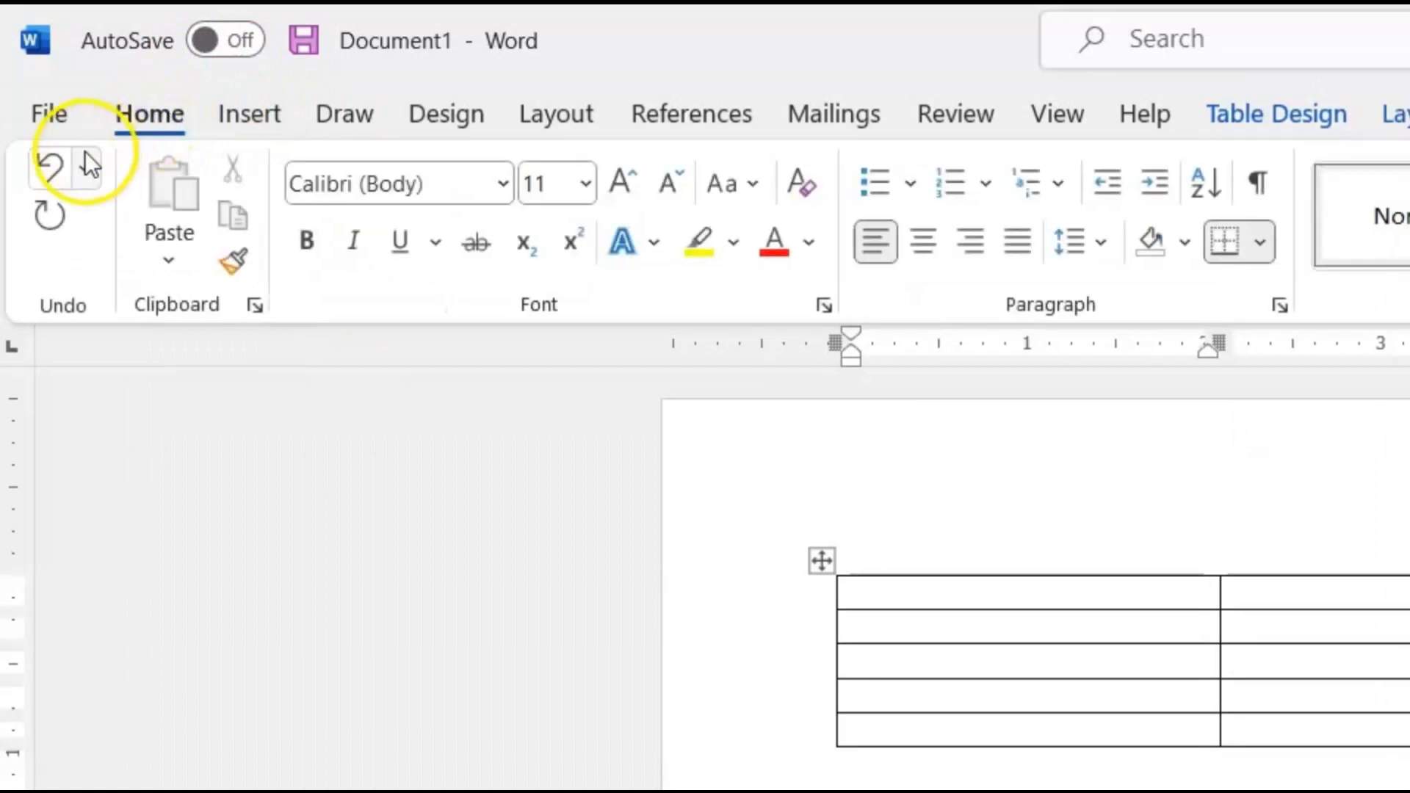
{"action": "left_click", "coordinate": [49, 167]}
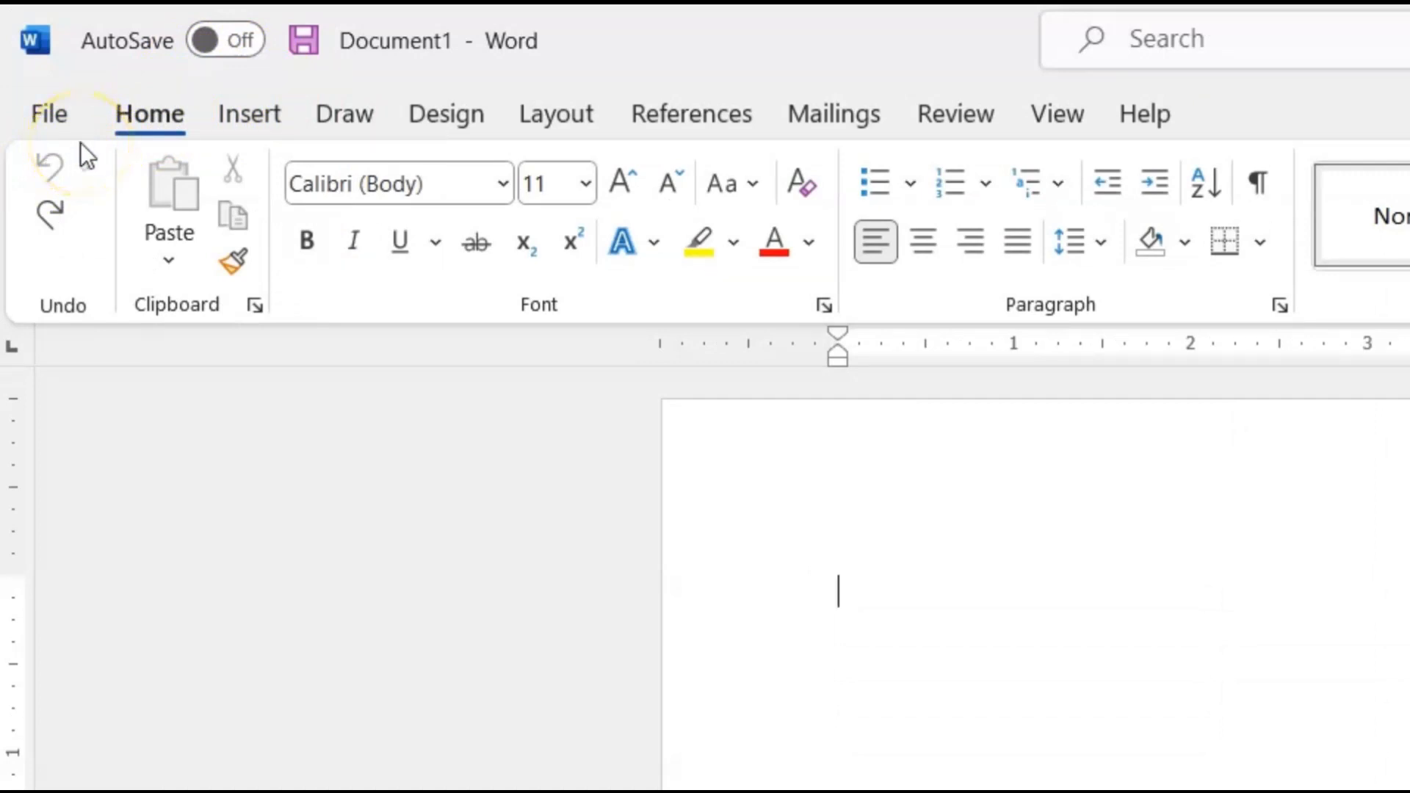
- Specify a new table with 3 columns and 5 rows using the Insert Table dialog
{"action": "left_click", "coordinate": [257, 116]}
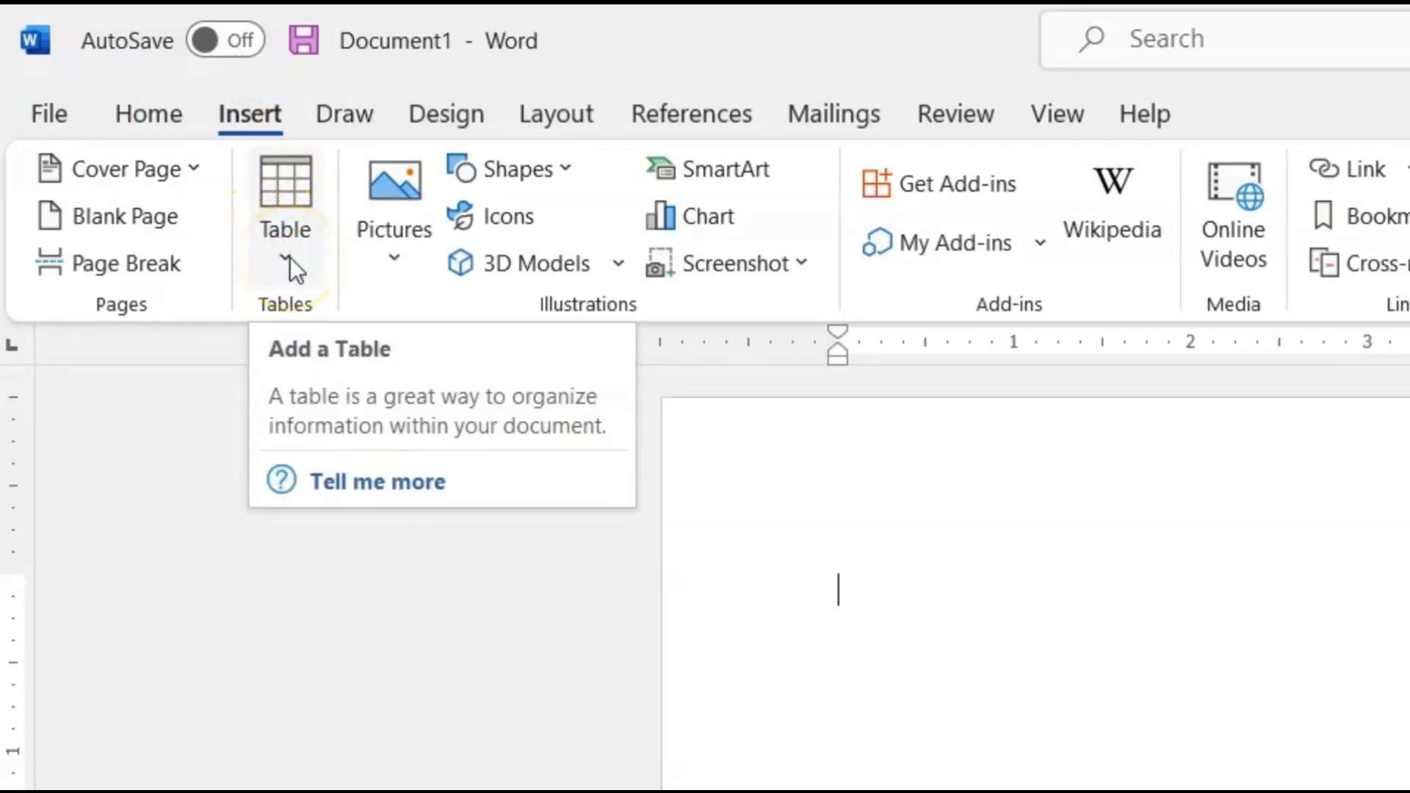
{"action": "left_click", "coordinate": [298, 177]}
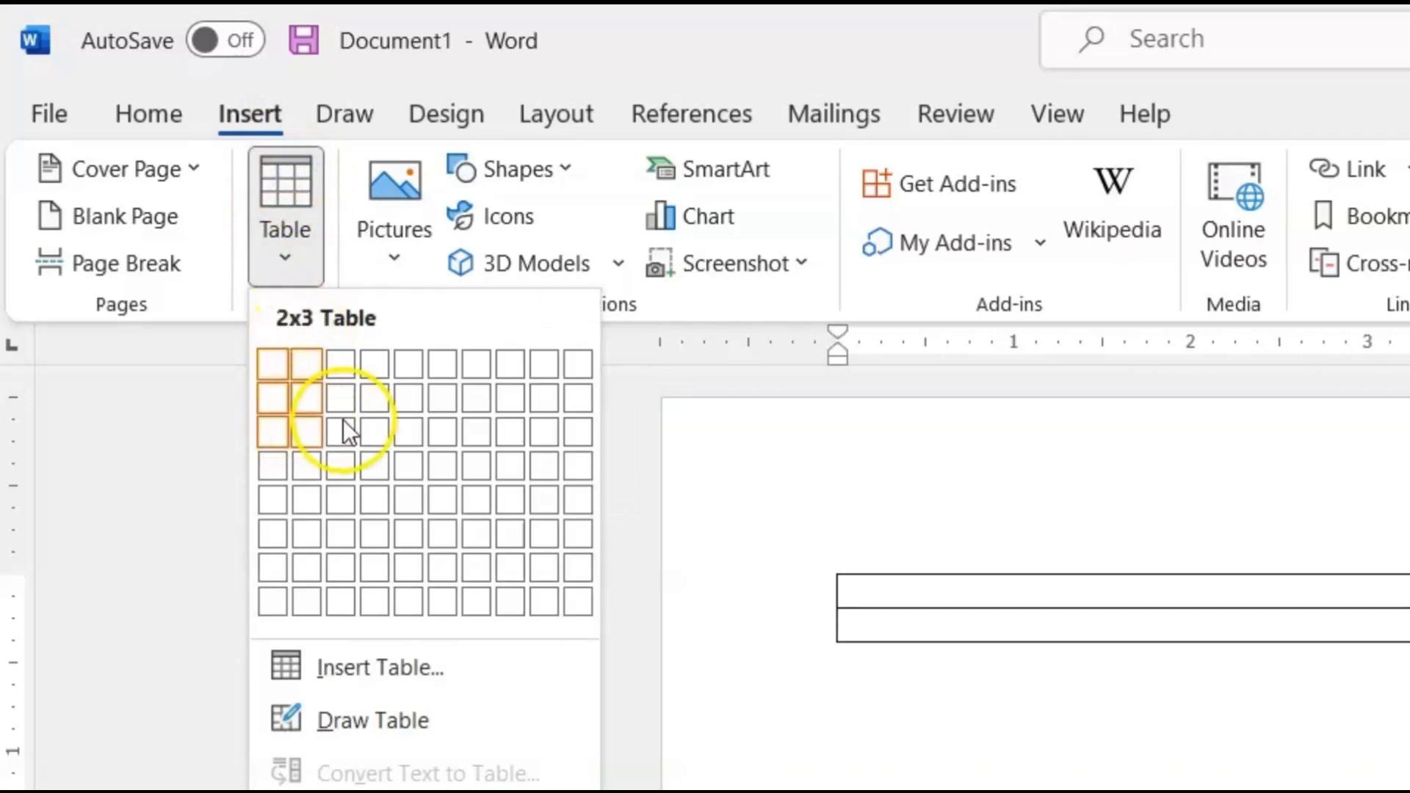
{"action": "left_click", "coordinate": [351, 666]}
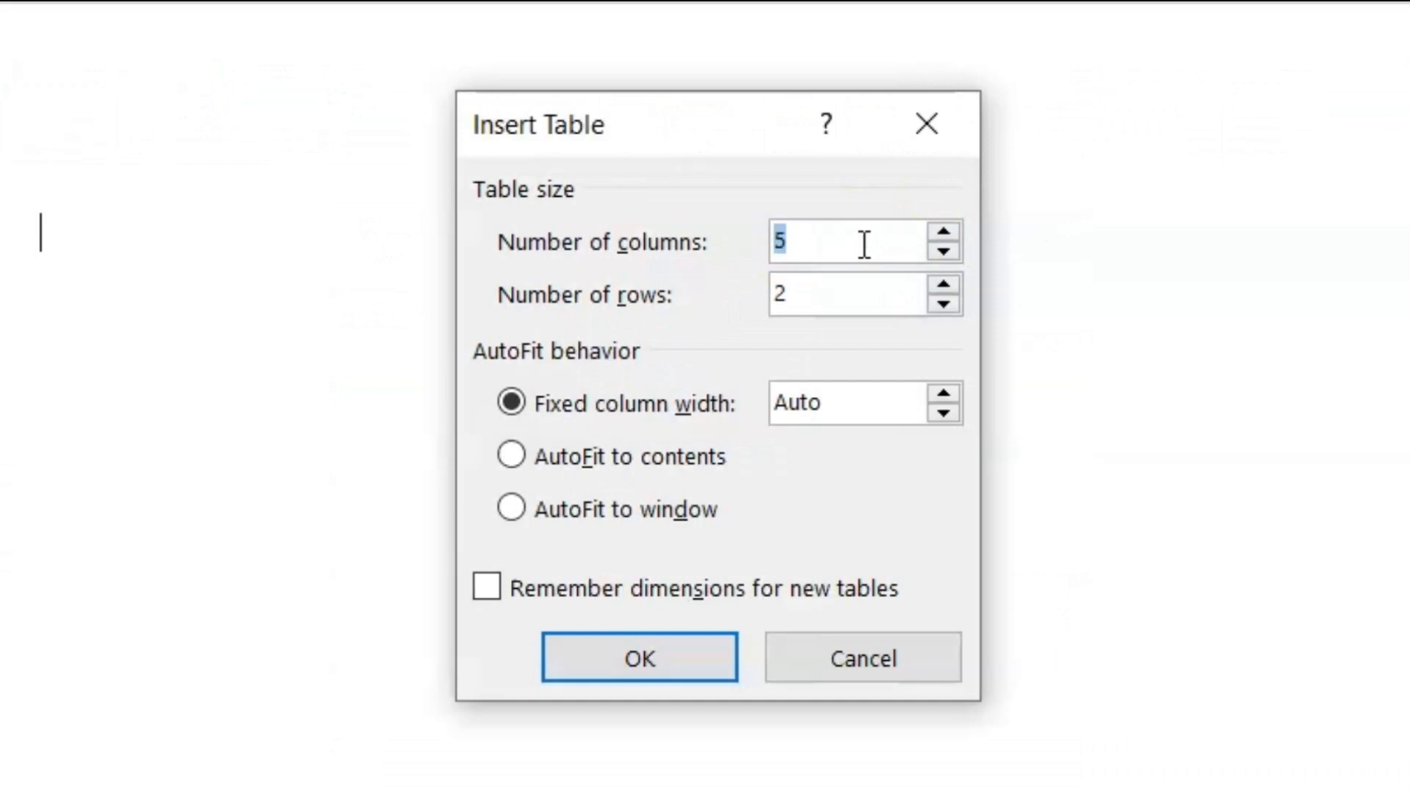
{"action": "type", "text": "3"}
{"action": "left_click", "coordinate": [842, 305]}
{"action": "key", "text": "BackSpace"}
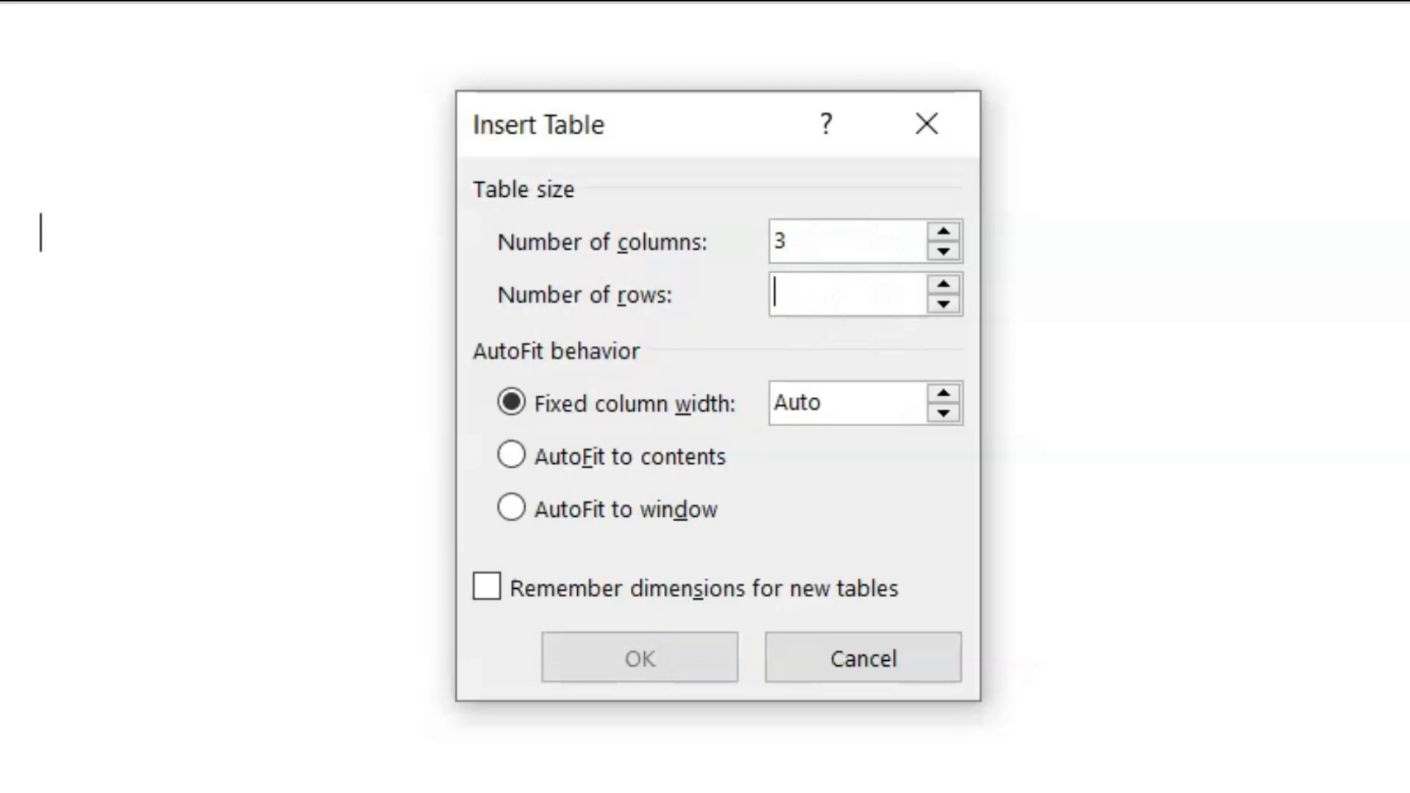
{"action": "type", "text": "5"}
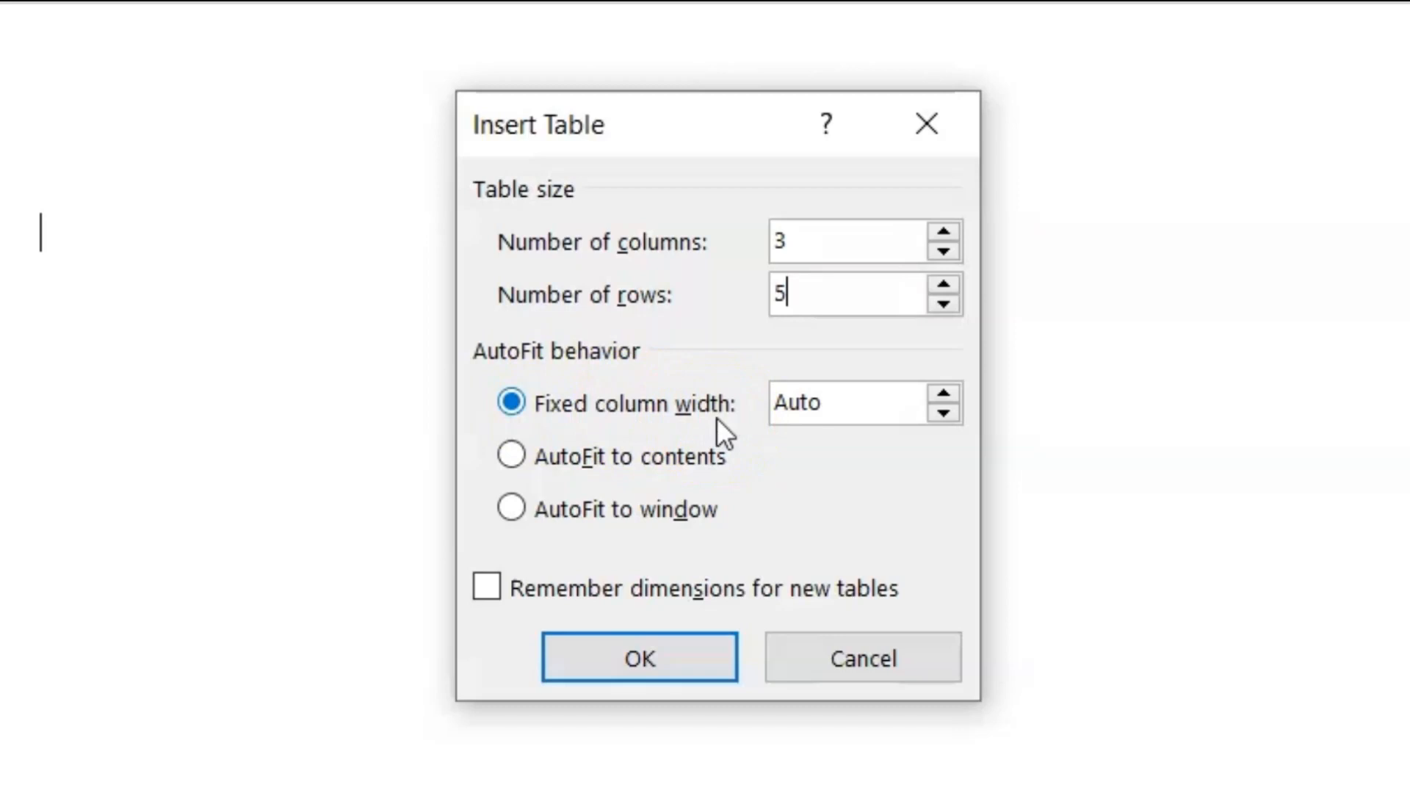
- Try the AutoFit options, insert the table with fixed column width set to Auto, and undo the insertion
{"action": "left_click", "coordinate": [651, 459]}
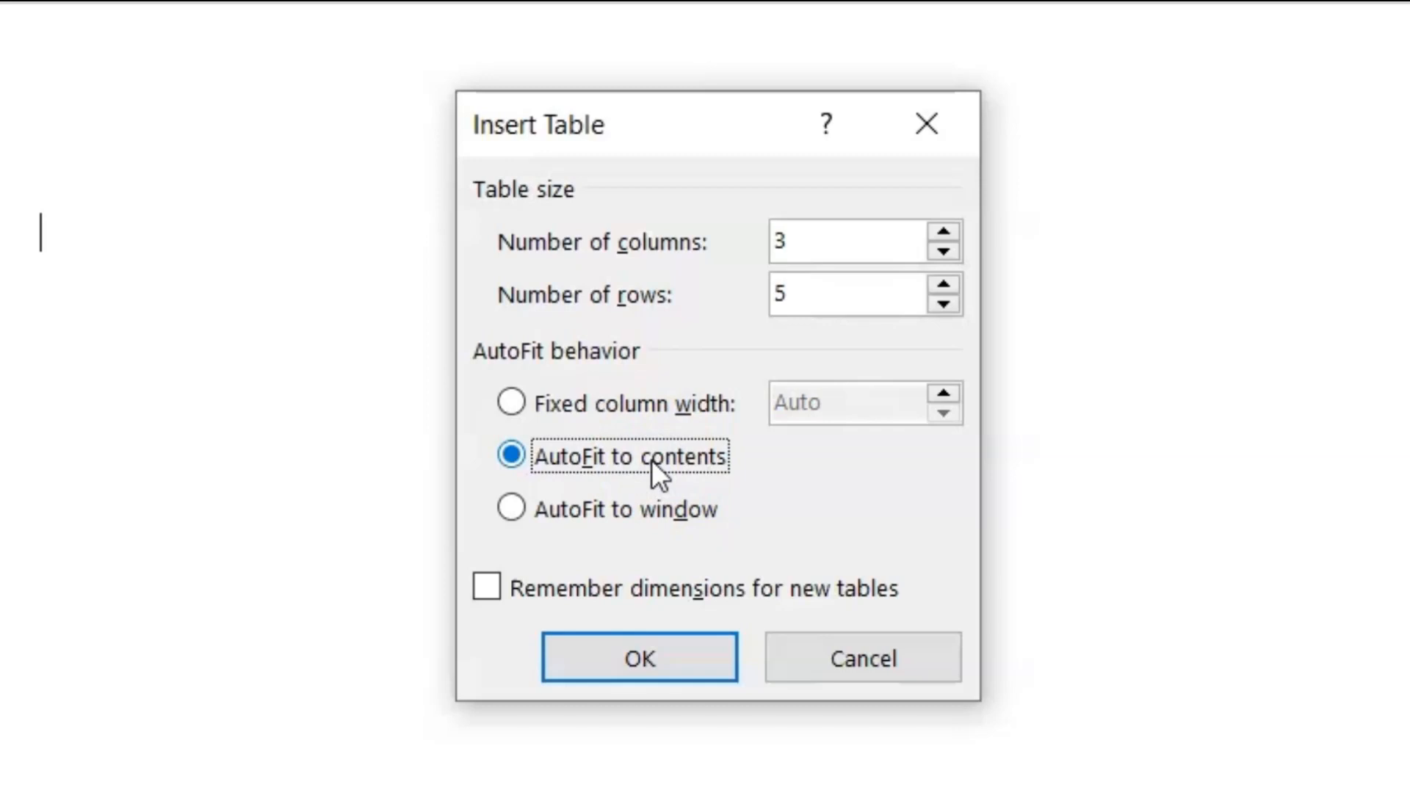
{"action": "left_click", "coordinate": [615, 504]}
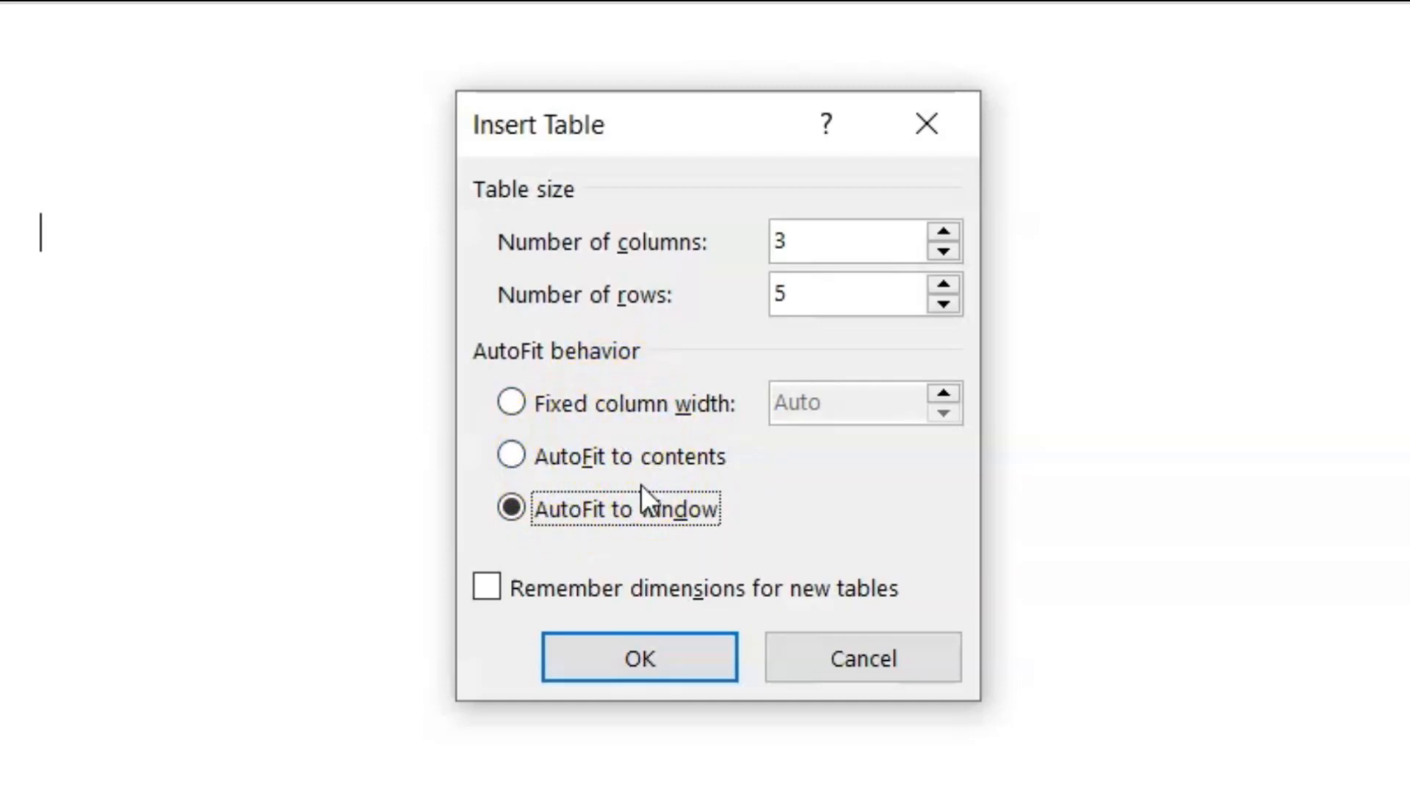
{"action": "left_click", "coordinate": [606, 403]}
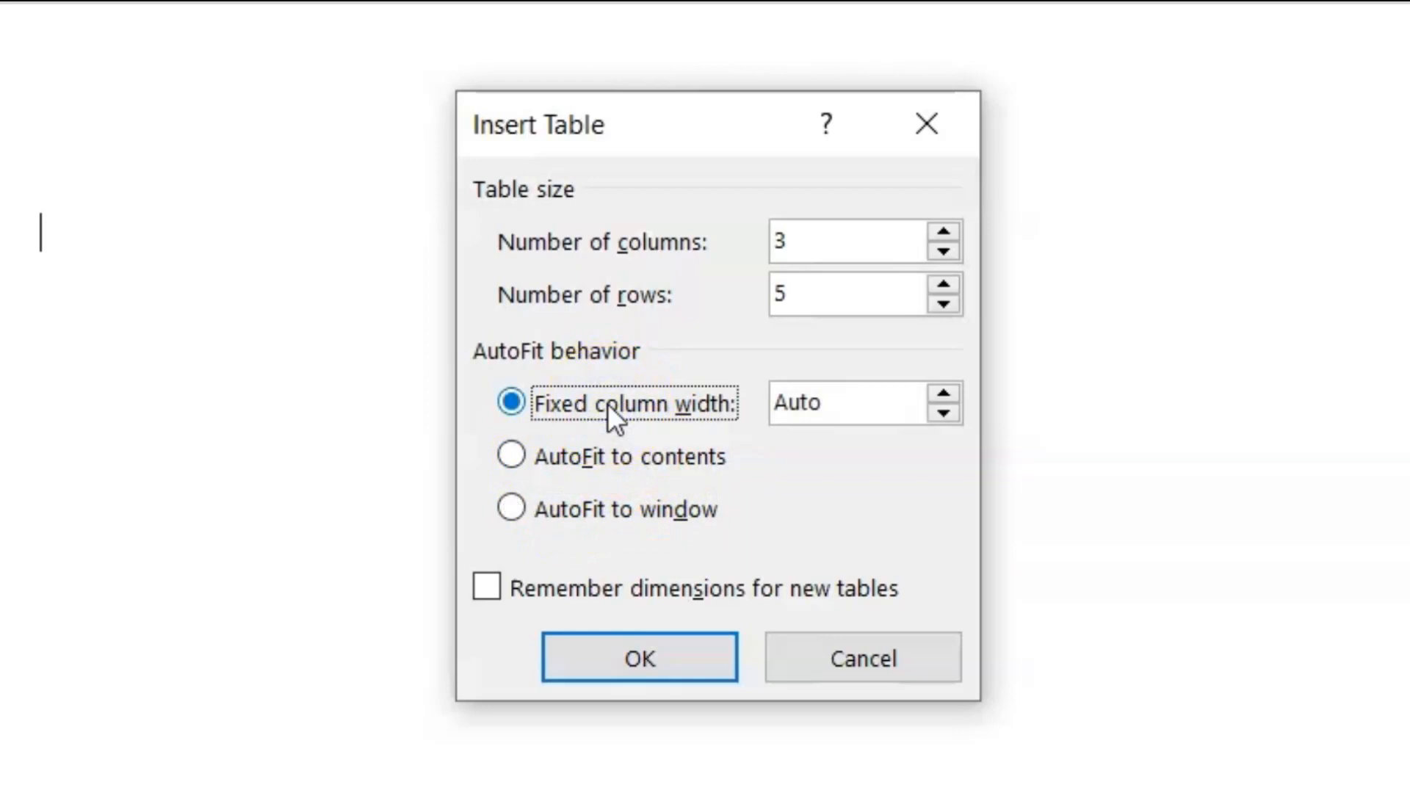
{"action": "left_click", "coordinate": [658, 659]}
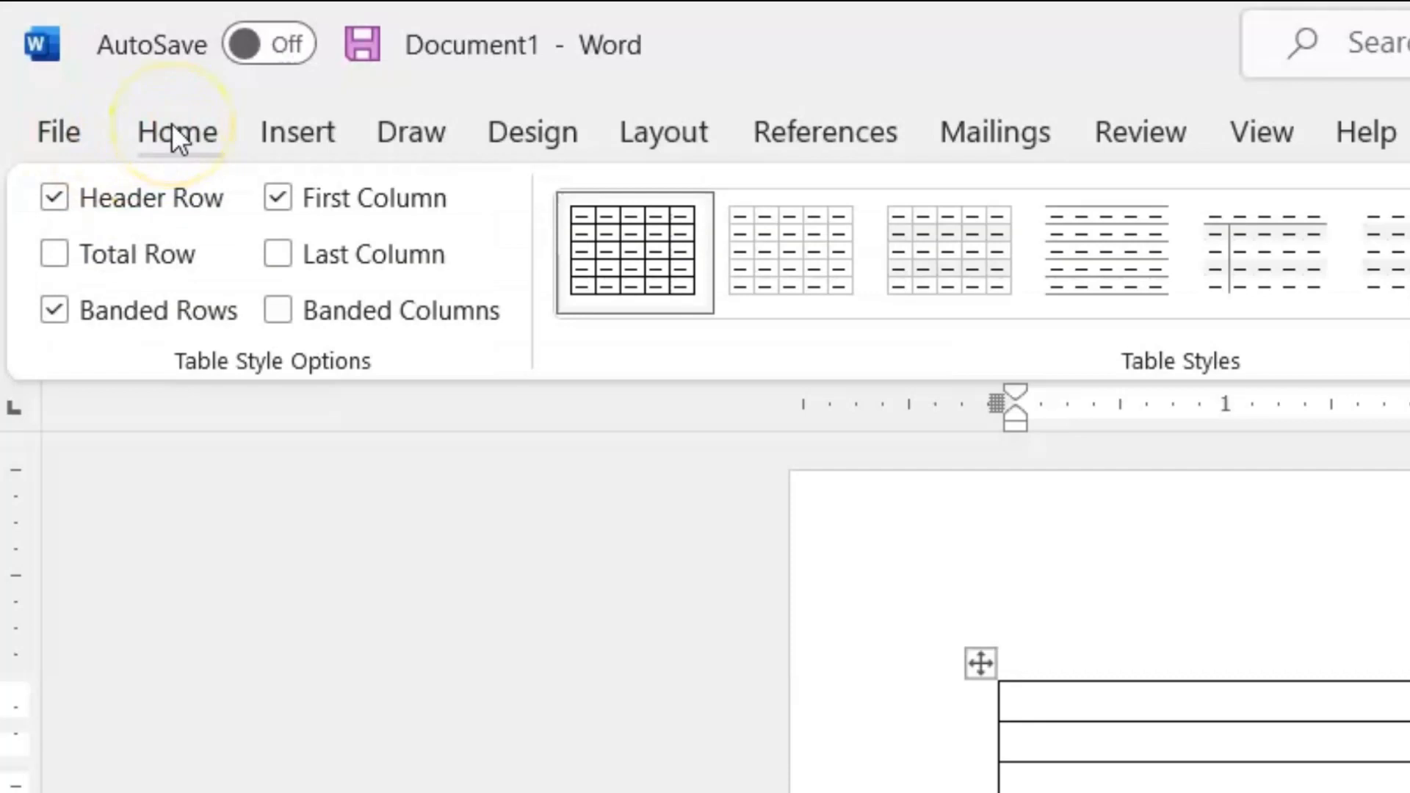
{"action": "left_click", "coordinate": [129, 130]}
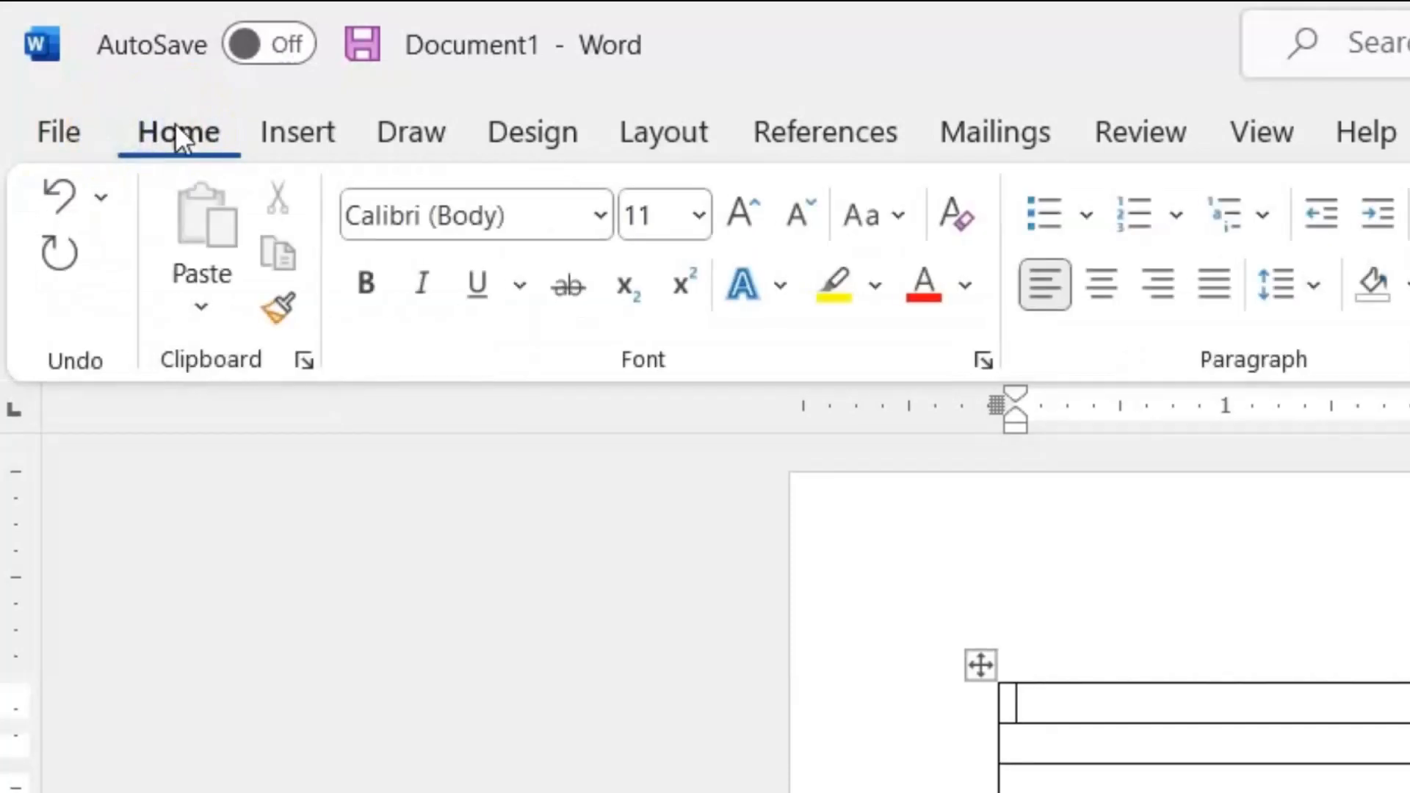
{"action": "left_click", "coordinate": [57, 197]}
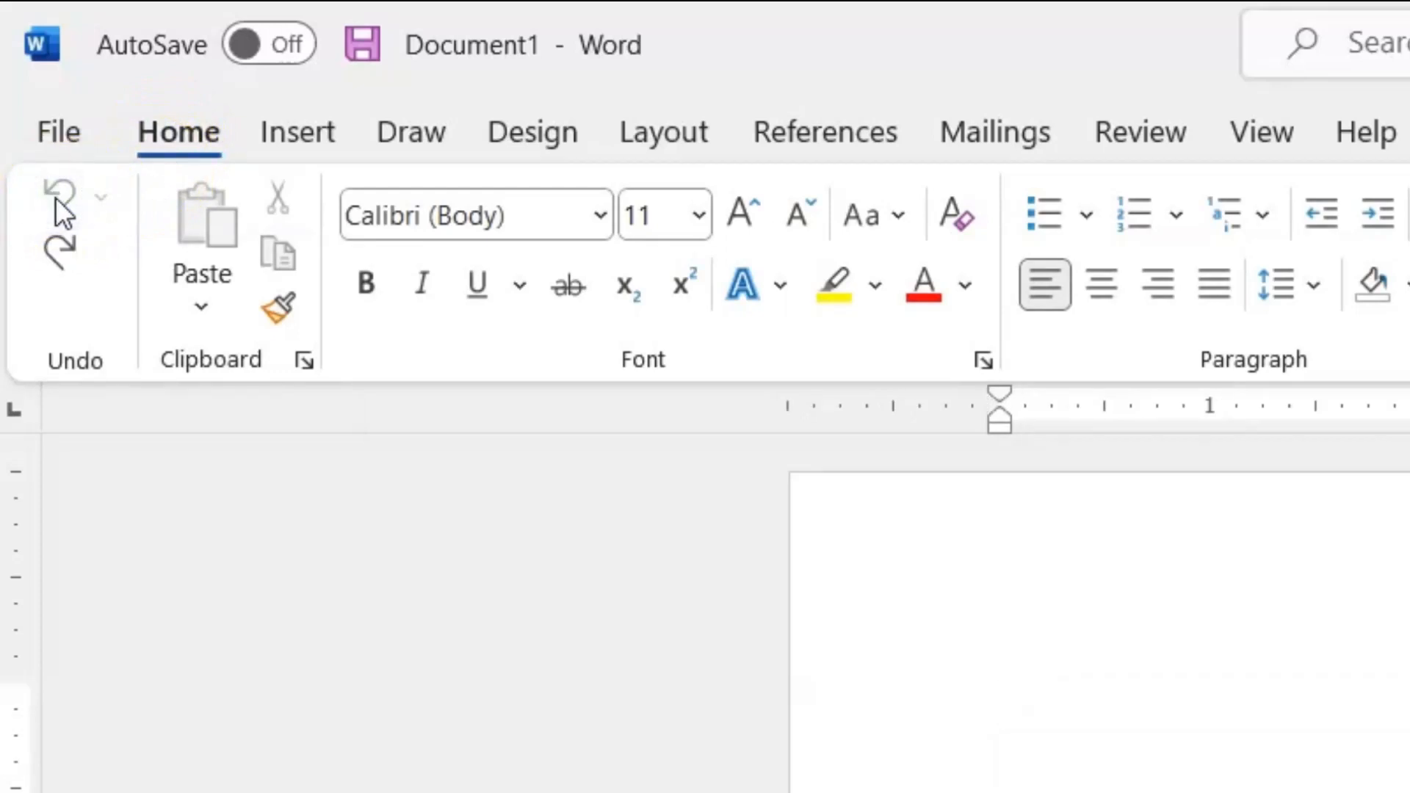
- Draw a single-cell table about 5.8 inches wide at the start of the page with the Draw Table tool
{"action": "left_click", "coordinate": [300, 134]}
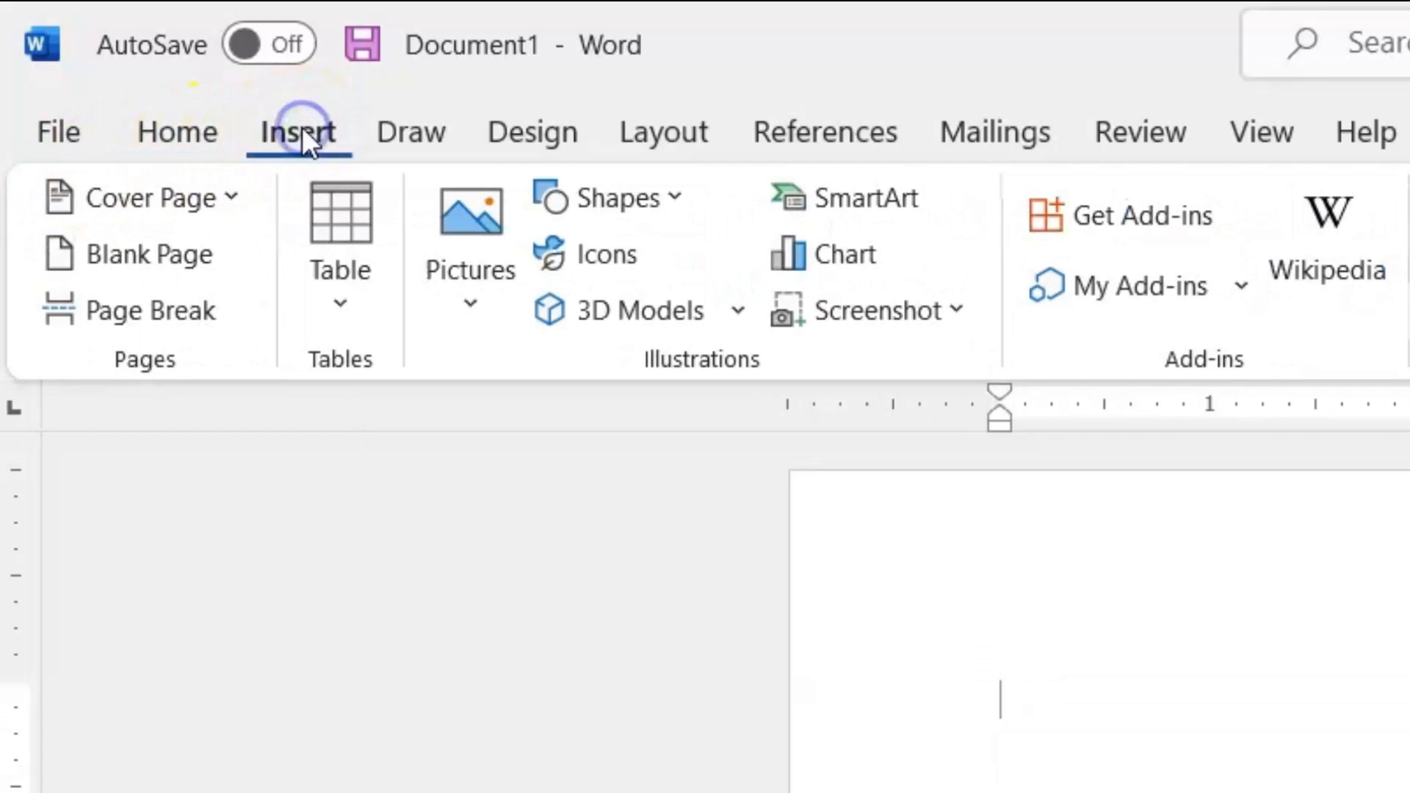
{"action": "left_click", "coordinate": [337, 304]}
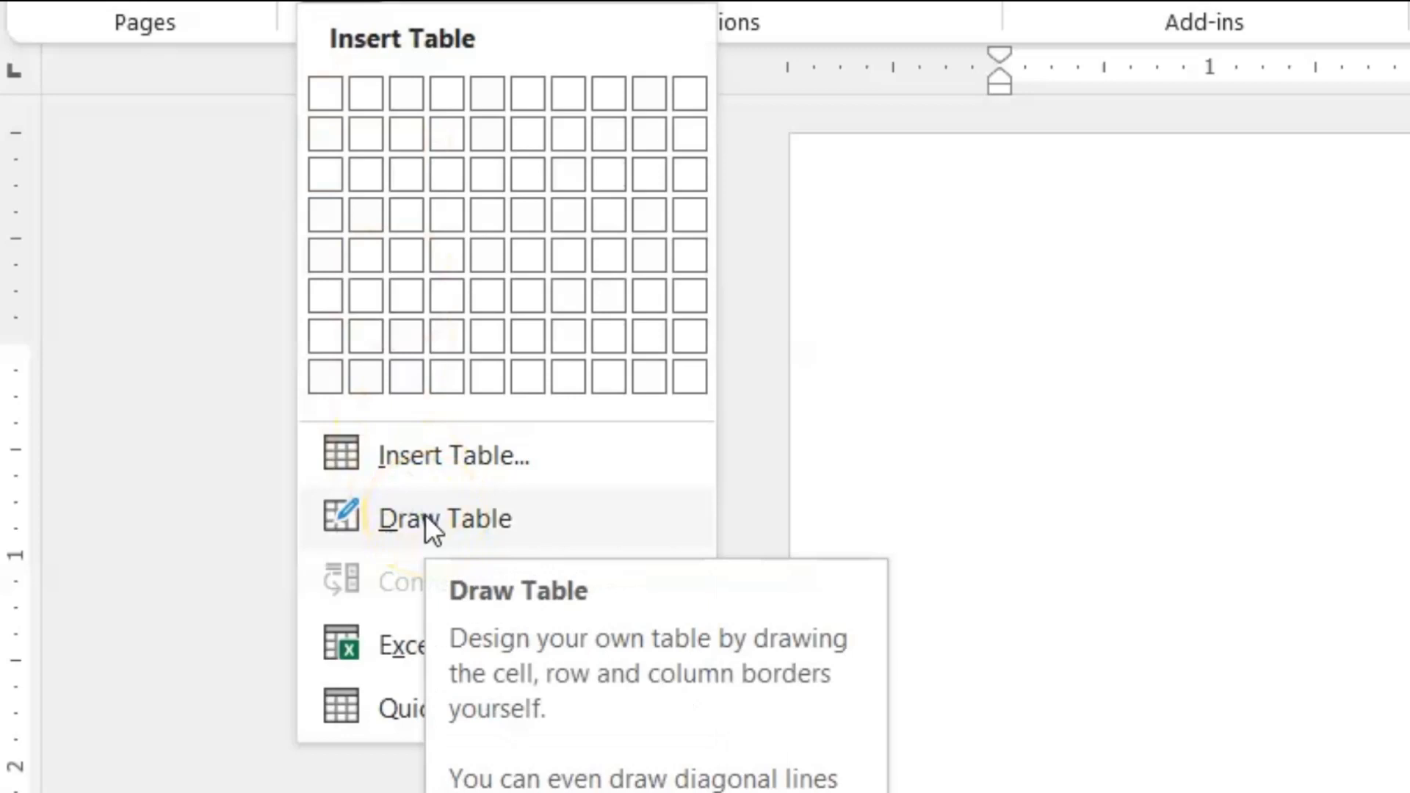
{"action": "left_click", "coordinate": [425, 515]}
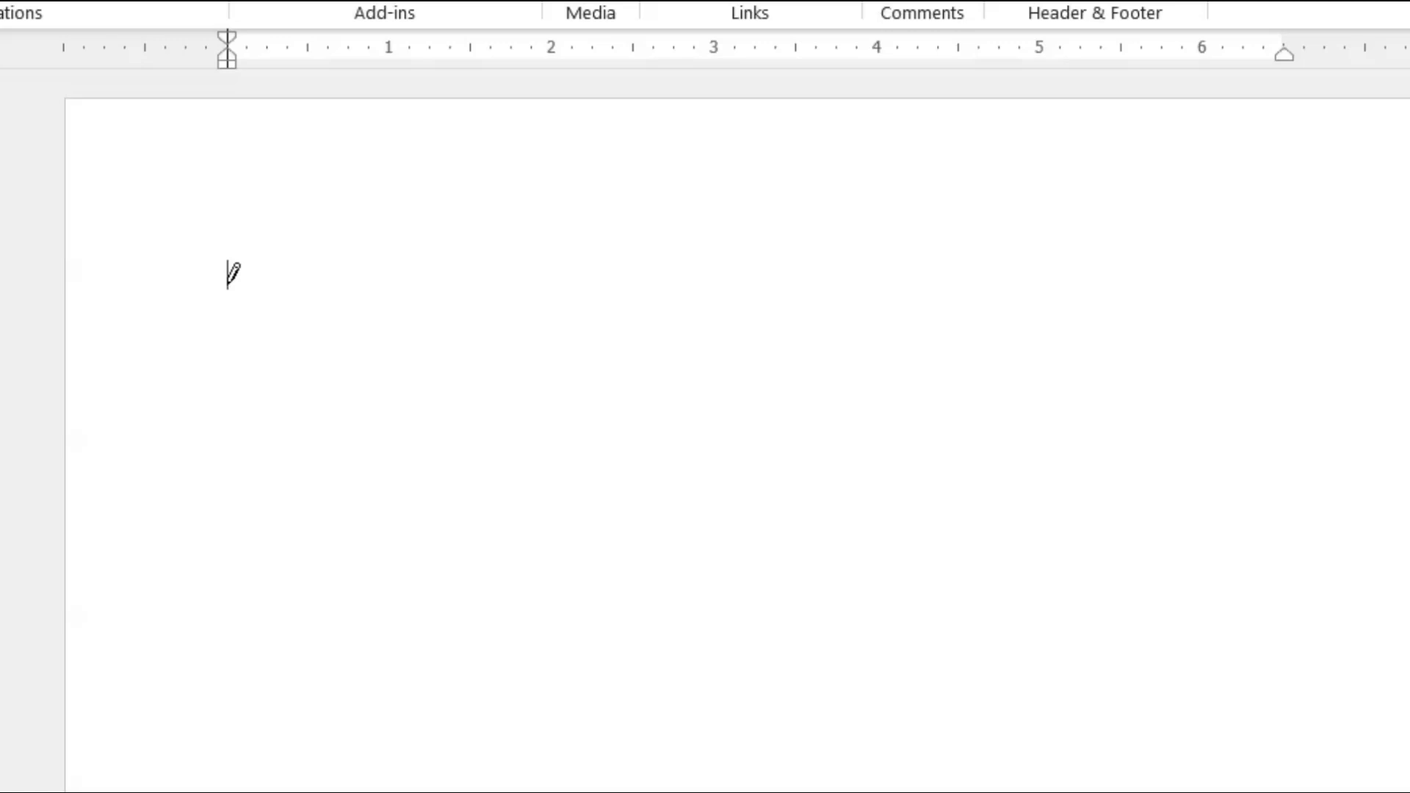
{"action": "mouse_move", "coordinate": [227, 285]}
{"action": "left_mouse_down"}
{"action": "mouse_move", "coordinate": [318, 284]}
{"action": "mouse_move", "coordinate": [422, 245]}
{"action": "mouse_move", "coordinate": [593, 249]}
{"action": "left_mouse_up"}
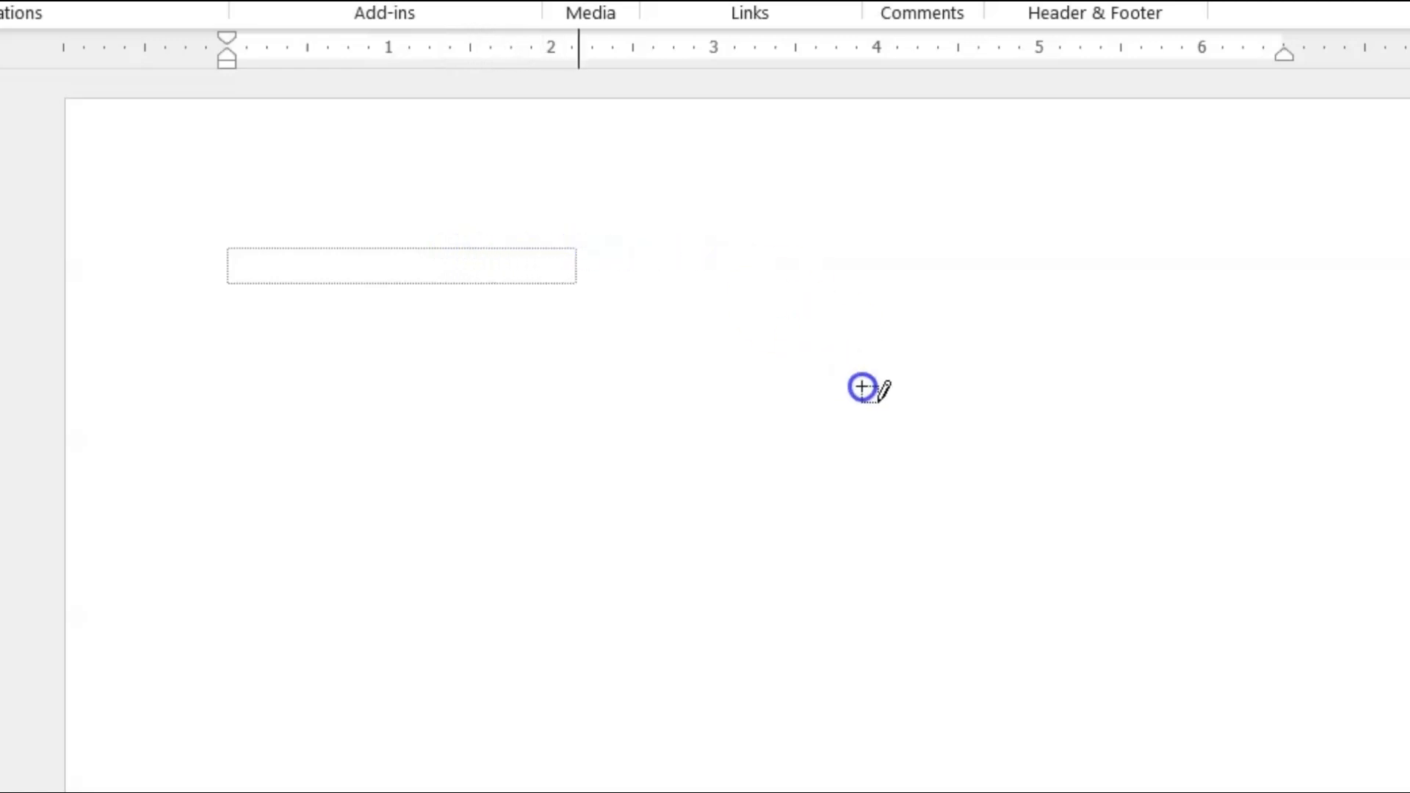
{"action": "left_click", "coordinate": [1169, 231]}
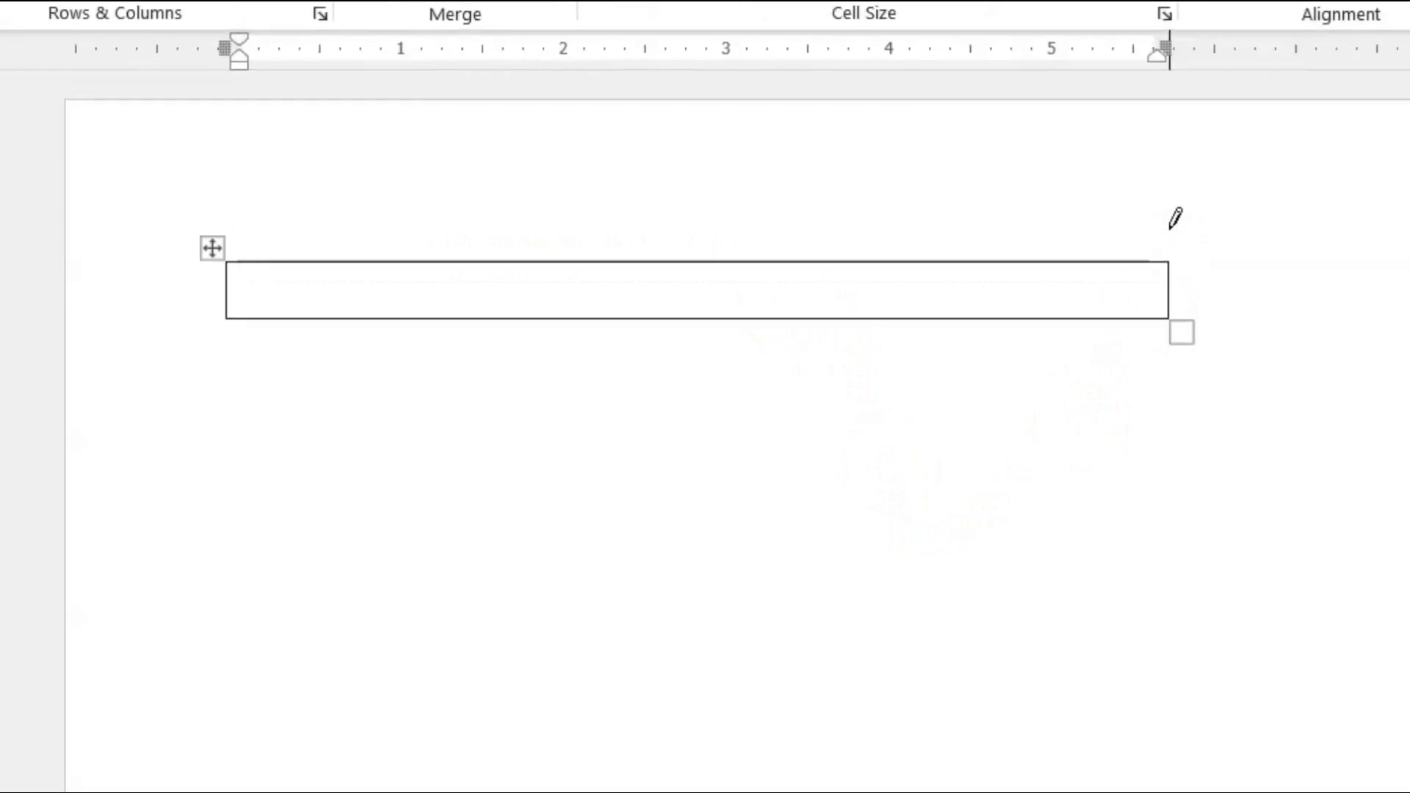
- Try to draw further cell borders directly below the drawn single-cell table
{"action": "left_click", "coordinate": [229, 326]}
{"action": "left_click_drag", "start_coordinate": [229, 325], "coordinate": [229, 371]}
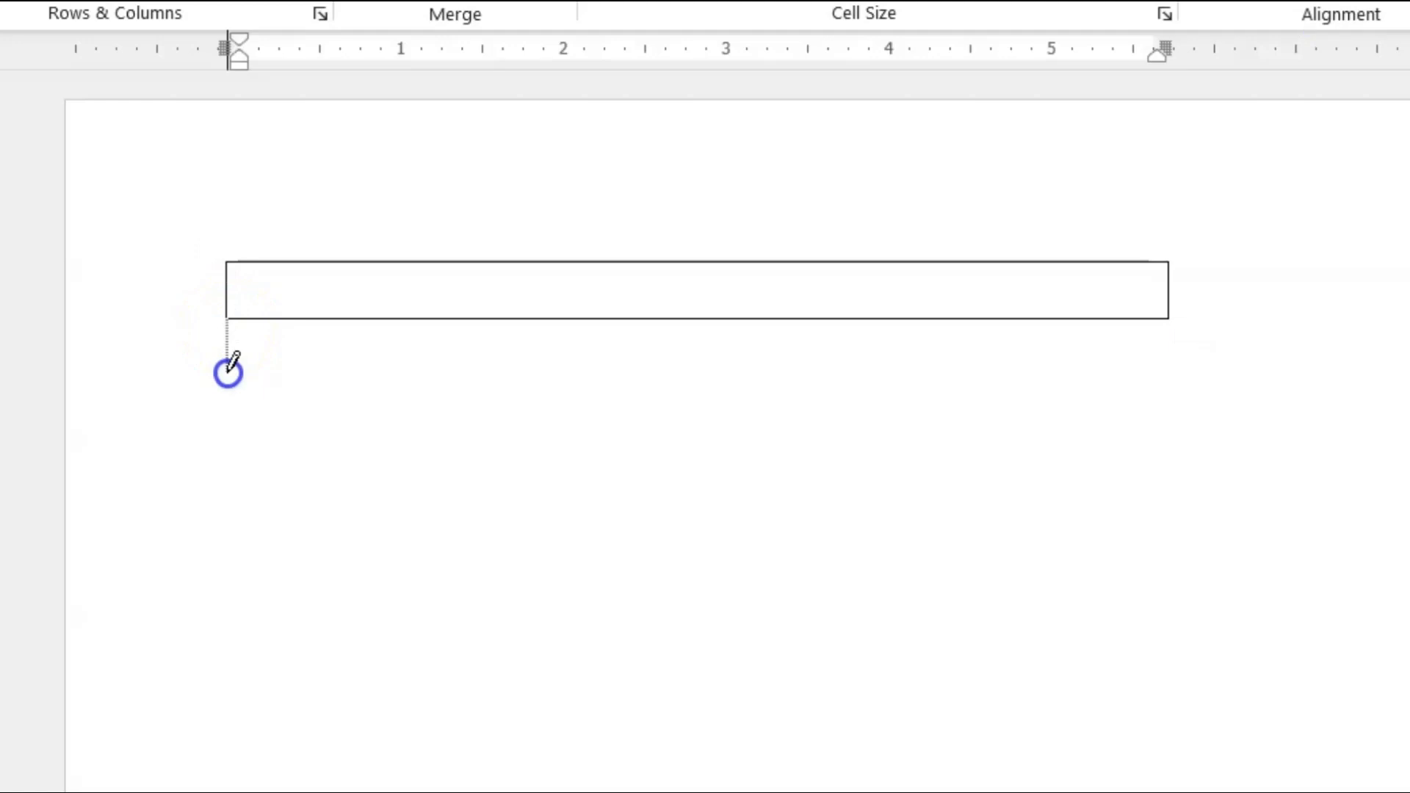
{"action": "mouse_move", "coordinate": [228, 371]}
{"action": "left_mouse_down"}
{"action": "mouse_move", "coordinate": [230, 518]}
{"action": "mouse_move", "coordinate": [232, 296]}
{"action": "mouse_move", "coordinate": [230, 351]}
{"action": "mouse_move", "coordinate": [387, 350]}
{"action": "left_mouse_up"}
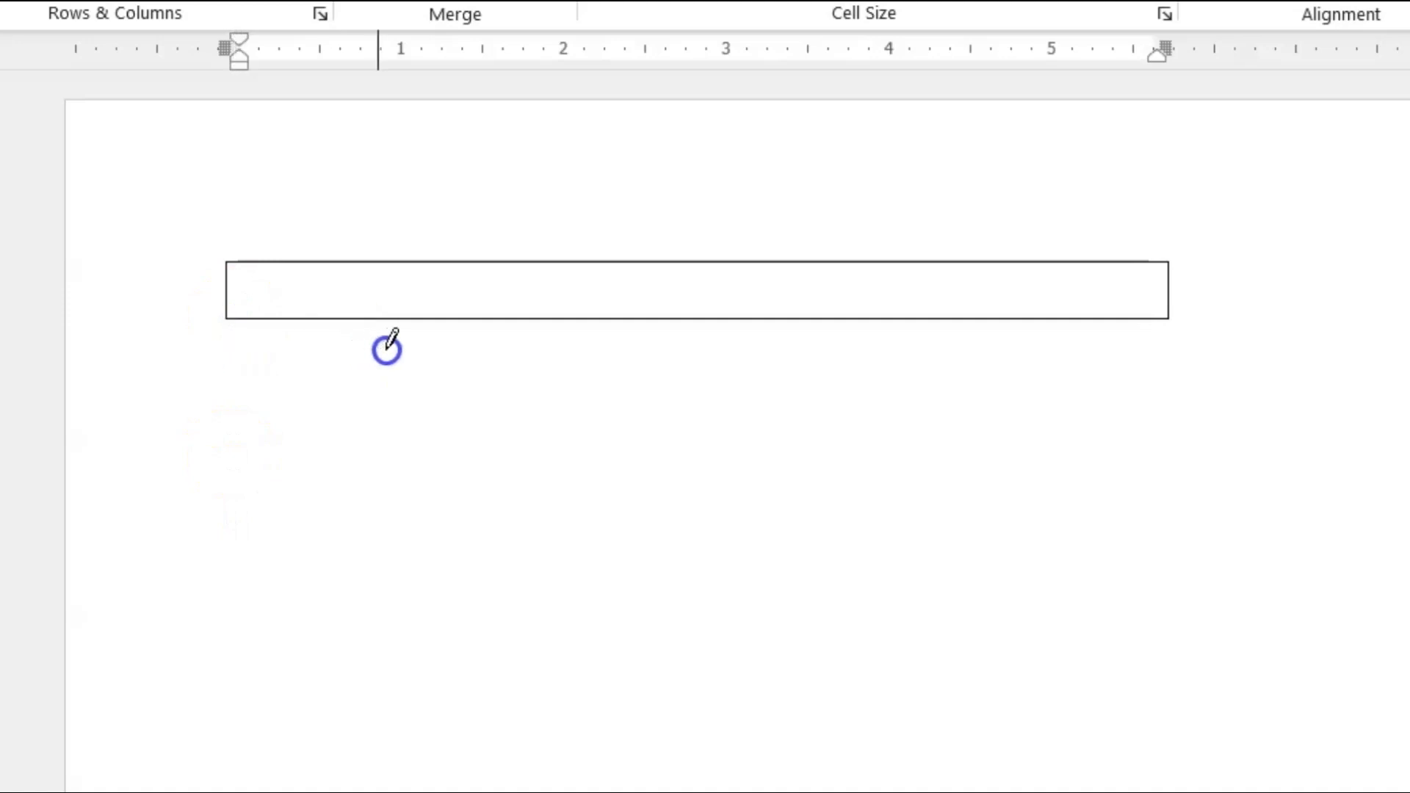
{"action": "left_click_drag", "start_coordinate": [1105, 382], "coordinate": [1119, 355]}
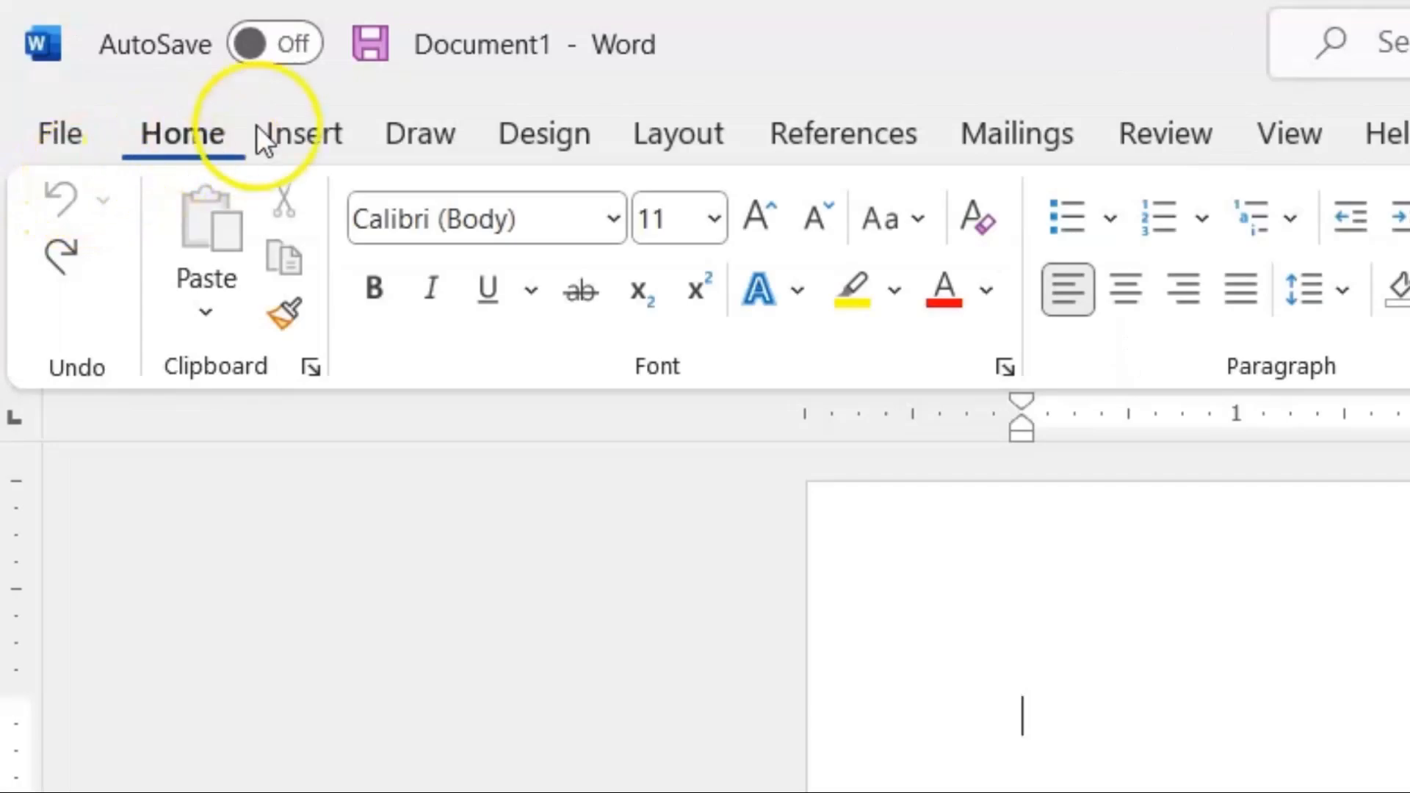
- Insert a table with 5 columns and 2 rows and a fixed Auto column width using the Insert Table dialog
{"action": "left_click", "coordinate": [311, 110]}
{"action": "left_click", "coordinate": [351, 297]}
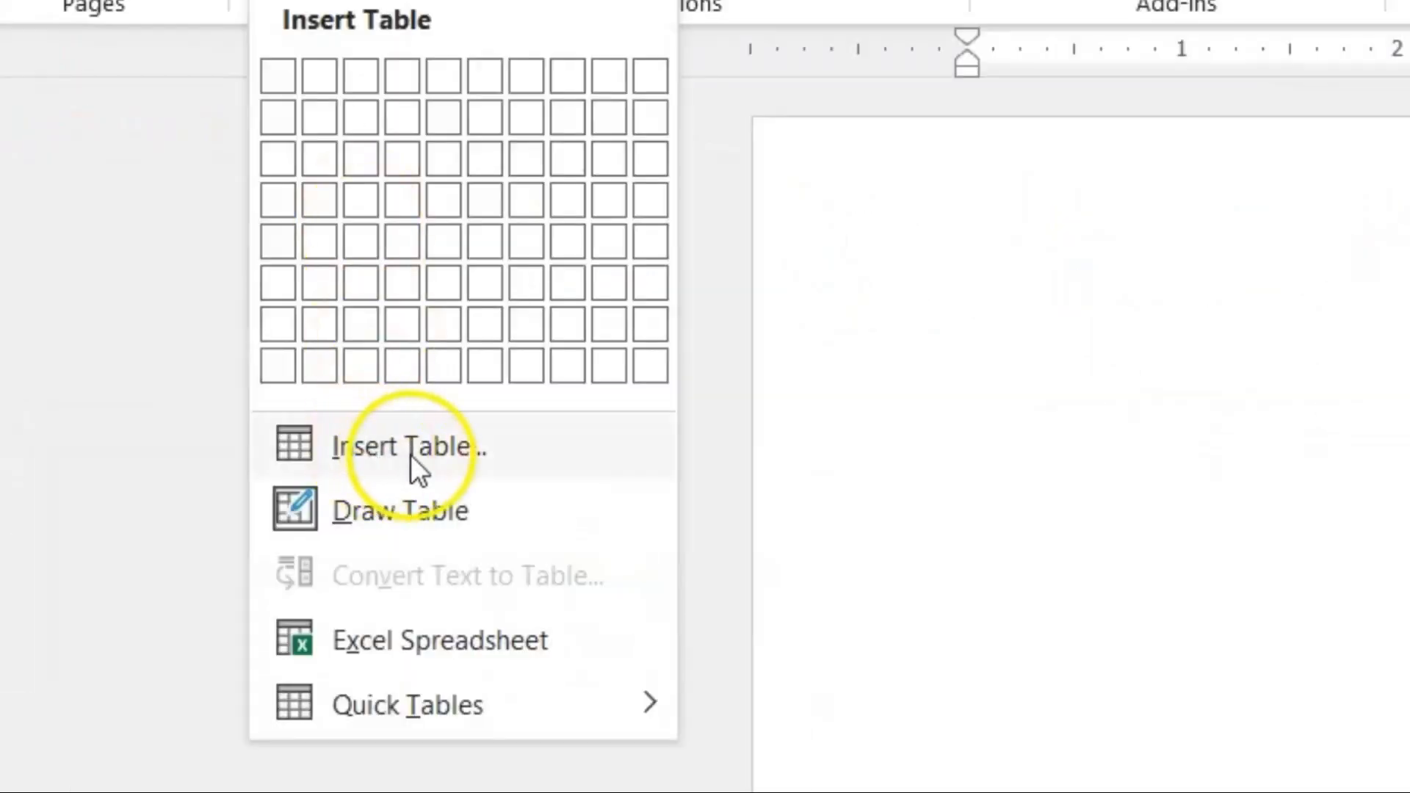
{"action": "left_click", "coordinate": [479, 438]}
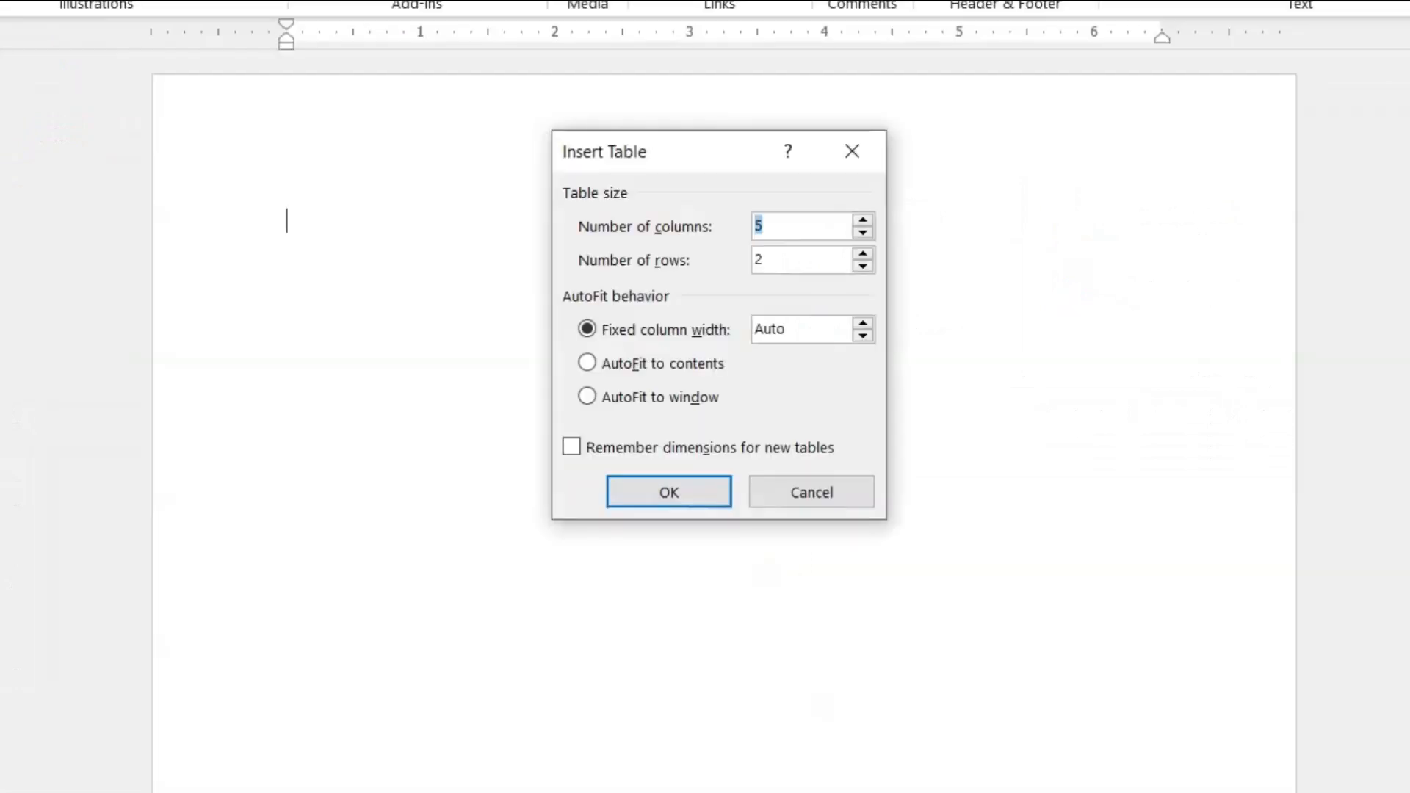
{"action": "left_click", "coordinate": [680, 497]}
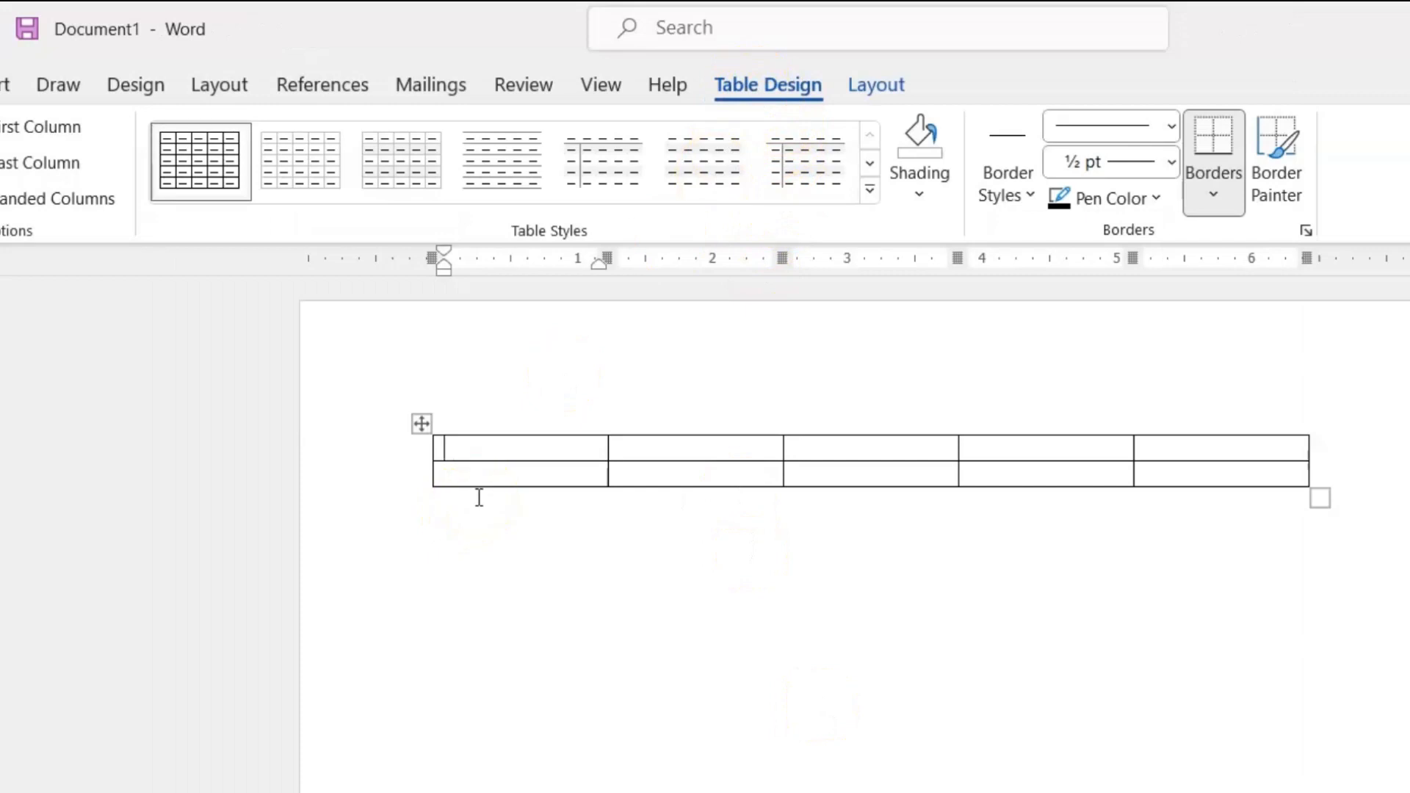
- Apply the green grid table style with a solid header row and first column to the table
{"action": "left_click", "coordinate": [463, 529]}
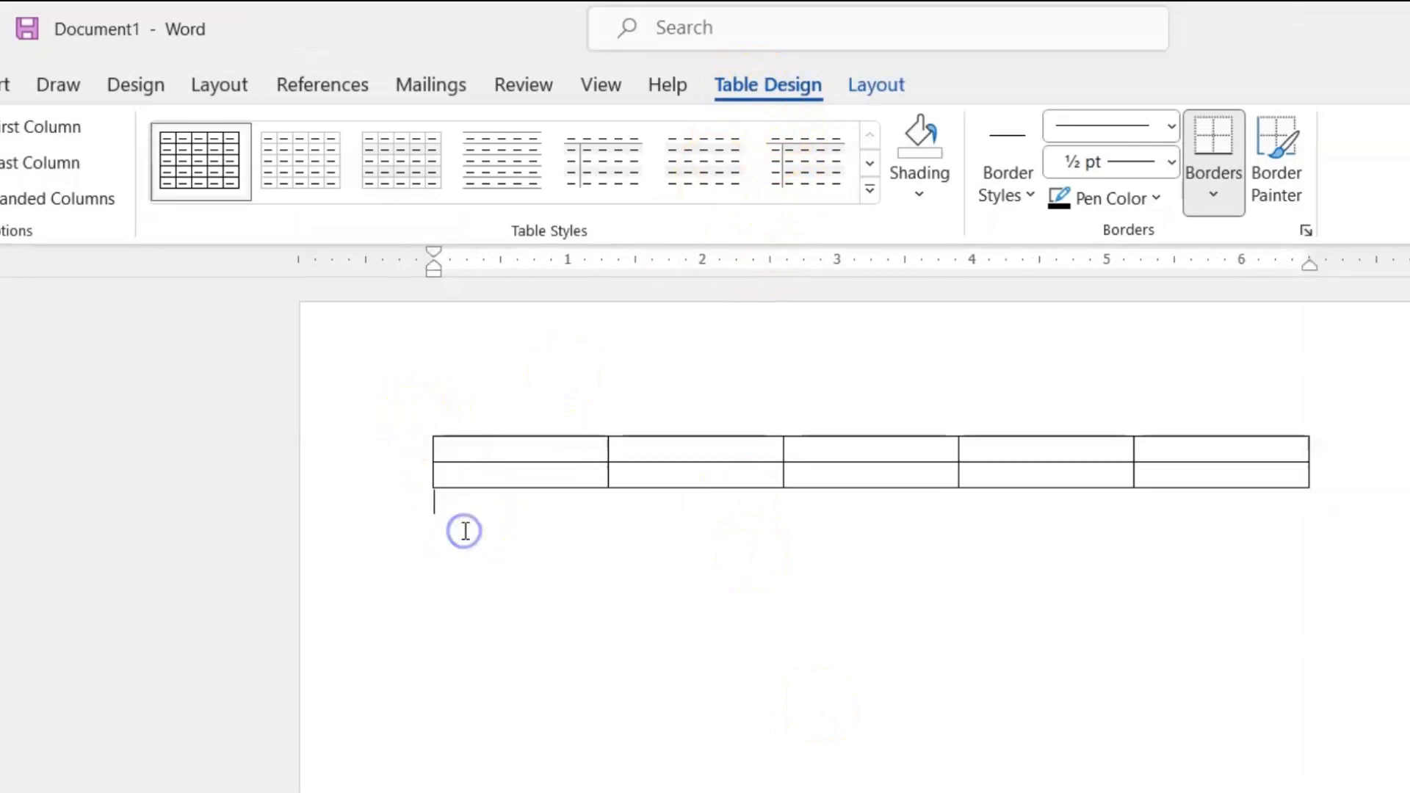
{"action": "left_click", "coordinate": [465, 470]}
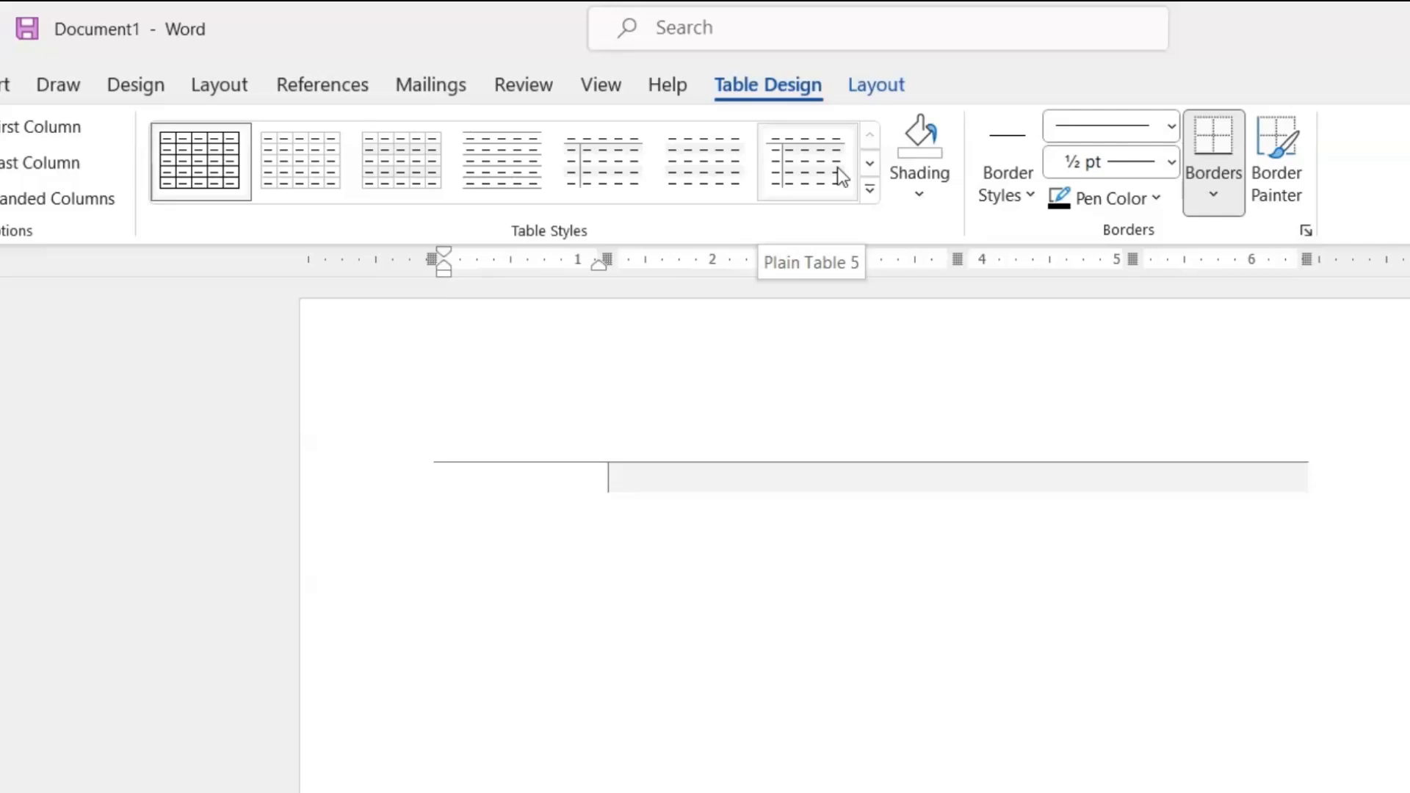
{"action": "left_click", "coordinate": [869, 190]}
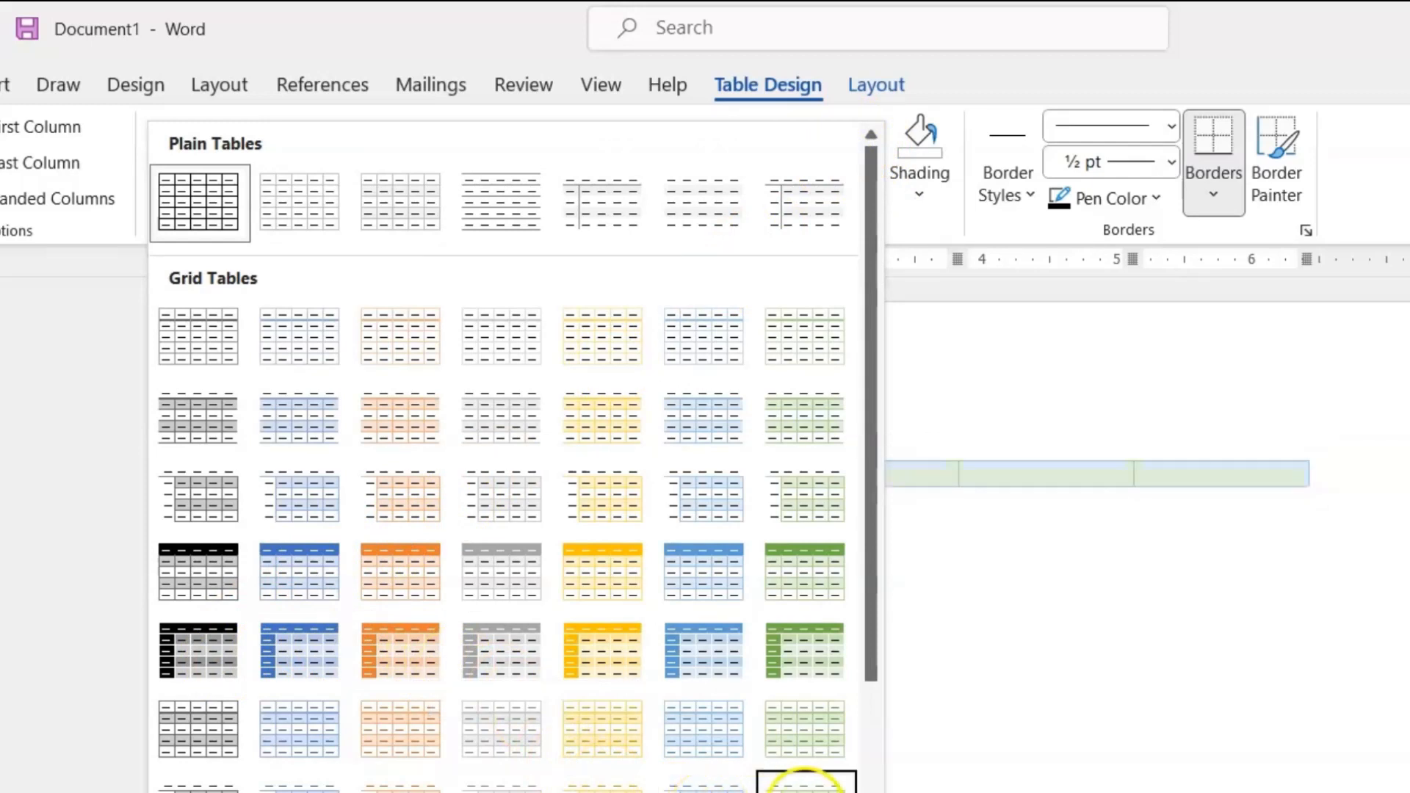
{"action": "left_click", "coordinate": [807, 667]}
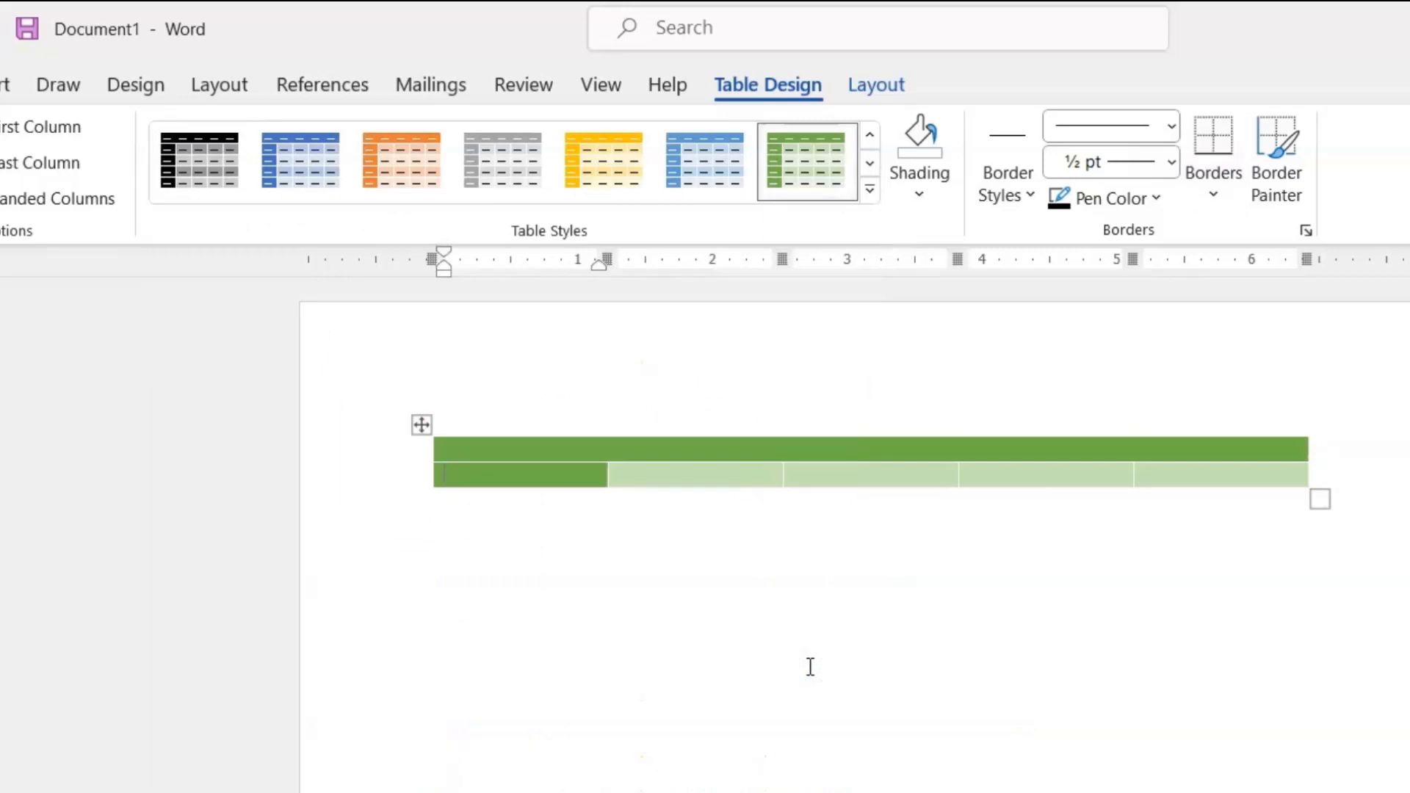
- Enter the filler text "kjsdfkdsjfhdskfj" in the first header cell and delete it again
{"action": "left_click", "coordinate": [551, 451]}
{"action": "type", "text": "kjsdfkdsjfhdskfj"}
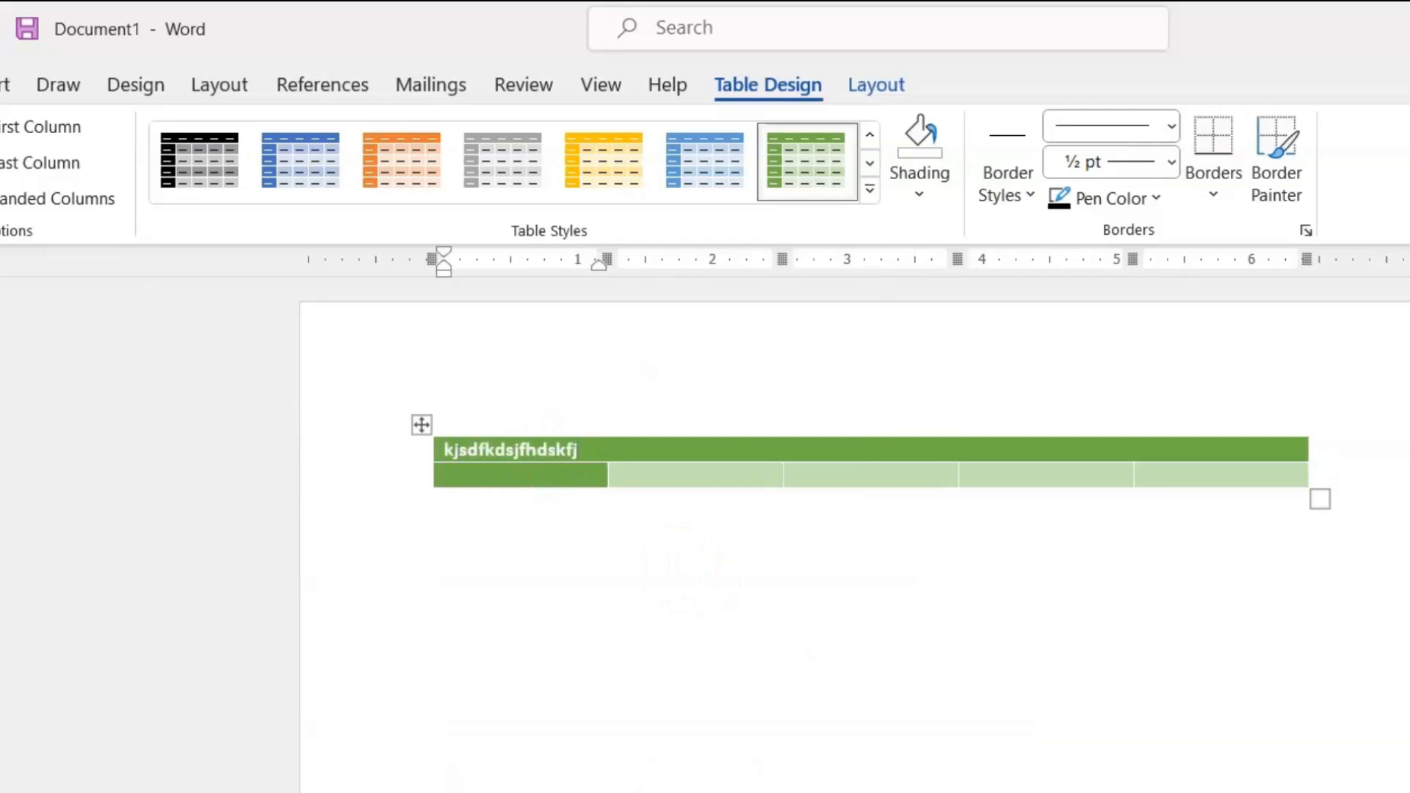
{"action": "key", "text": "BackSpace"}
{"action": "key", "text": "BackSpace"}
{"action": "key", "text": "BackSpace"}
{"action": "key", "text": "BackSpace"}
{"action": "key", "text": "BackSpace"}
{"action": "key", "text": "BackSpace"}
{"action": "key", "text": "BackSpace"}
{"action": "key", "text": "BackSpace"}
{"action": "key", "text": "BackSpace"}
{"action": "key", "text": "BackSpace"}
{"action": "key", "text": "BackSpace"}
{"action": "key", "text": "BackSpace"}
{"action": "key", "text": "BackSpace"}
{"action": "key", "text": "BackSpace"}
{"action": "key", "text": "BackSpace"}
{"action": "key", "text": "BackSpace"}
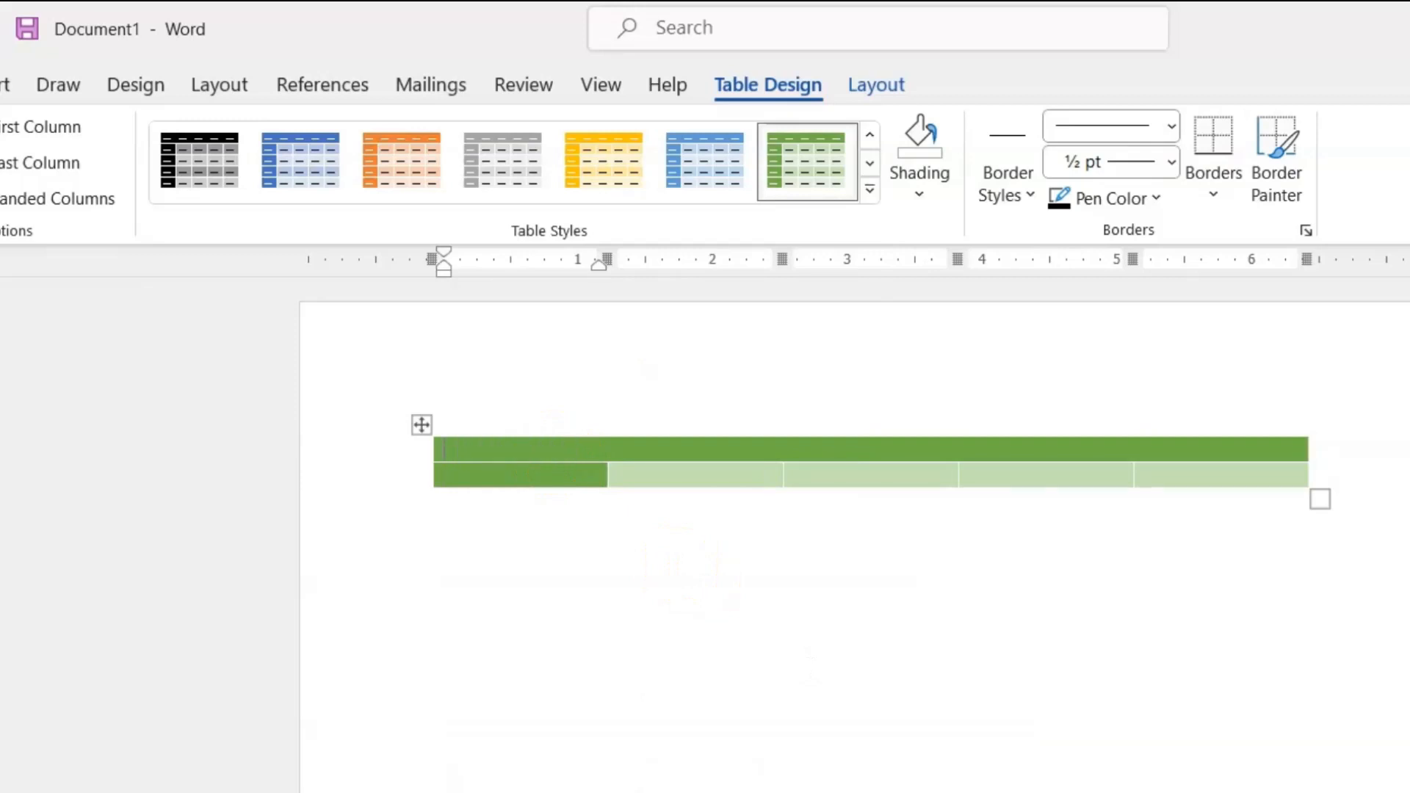